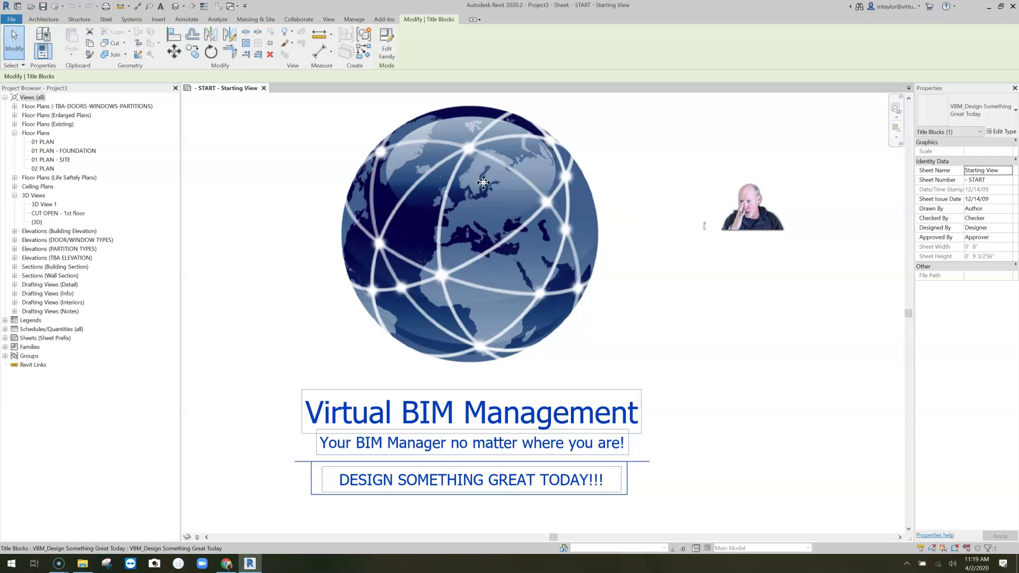
Open the 01 PLAN floor plan listed under Floor Plans in the Project Browser
double_click(46, 143)
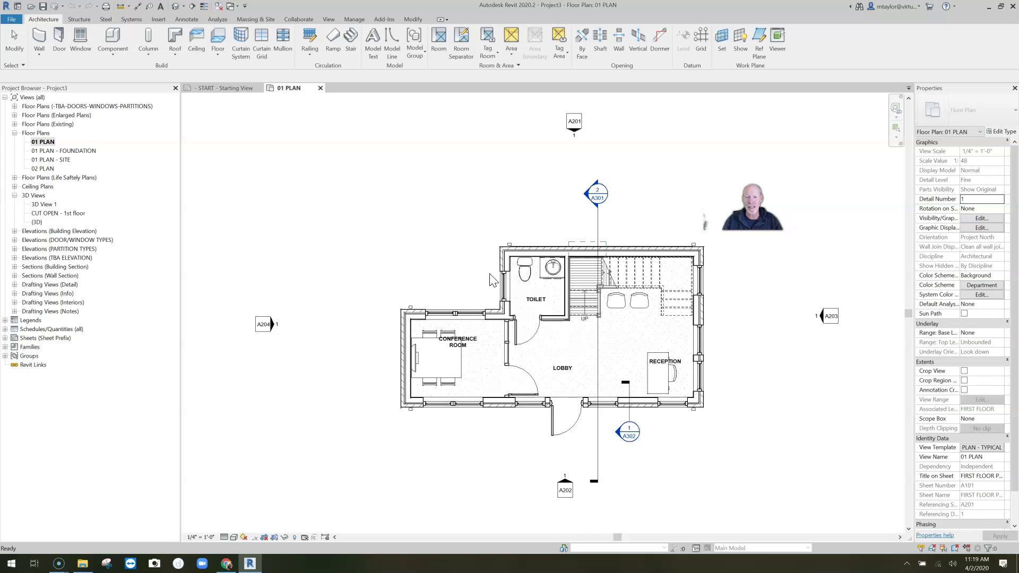
Extend the top exterior brick wall's right end until it measures 26'-0"
middle_click_drag(475, 279, 405, 257)
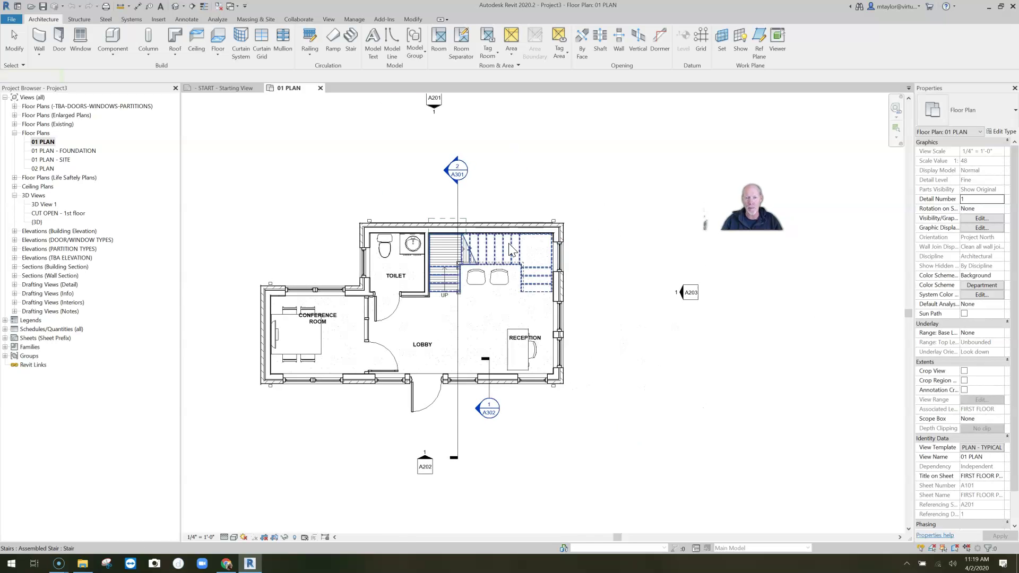
scroll(511, 250, "up", 3)
middle_click_drag(576, 236, 488, 261)
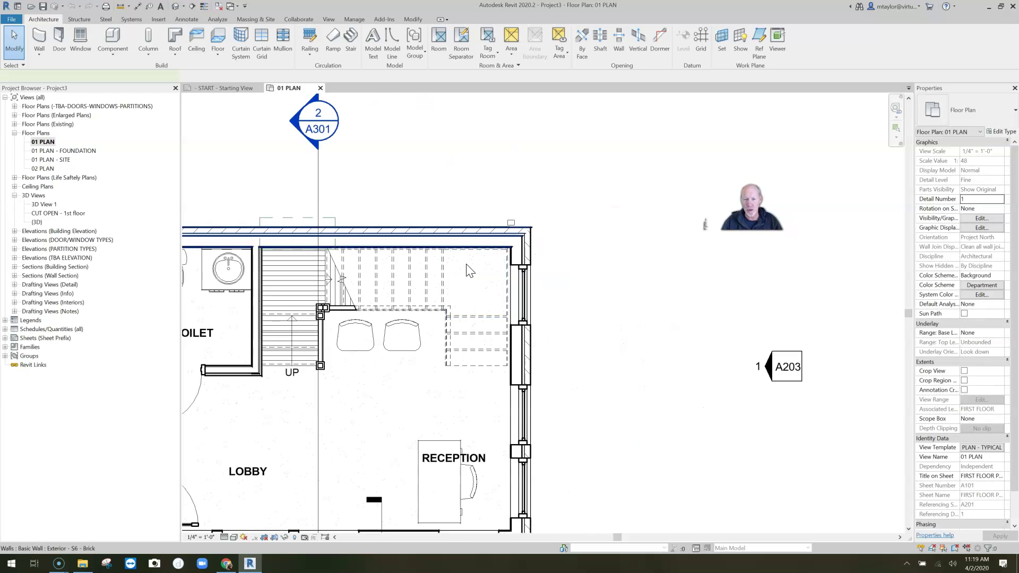
left_click(523, 241)
left_click_drag(525, 238, 654, 295)
scroll(639, 296, "up", 4)
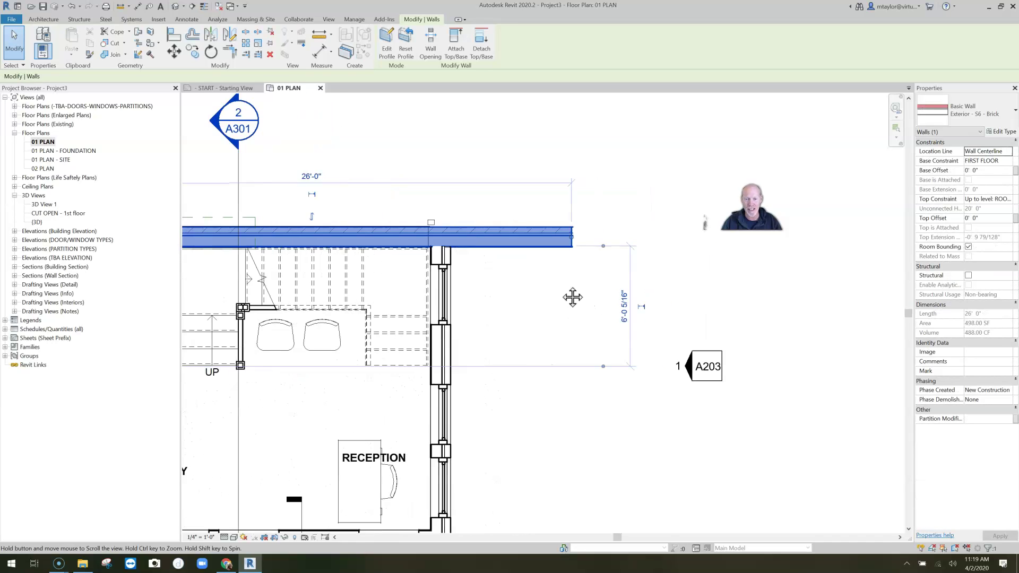
middle_click_drag(549, 293, 544, 407)
scroll(526, 375, "up", 1)
middle_click_drag(626, 410, 434, 372)
key("Escape")
middle_click_drag(552, 355, 536, 363)
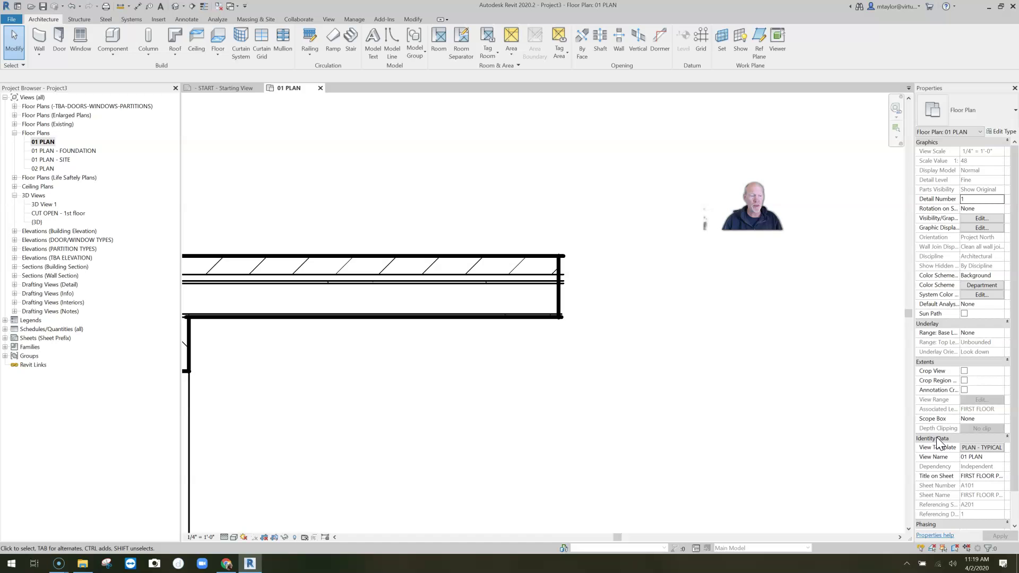
Set the 01 PLAN view's View Template to <None>
left_click(980, 447)
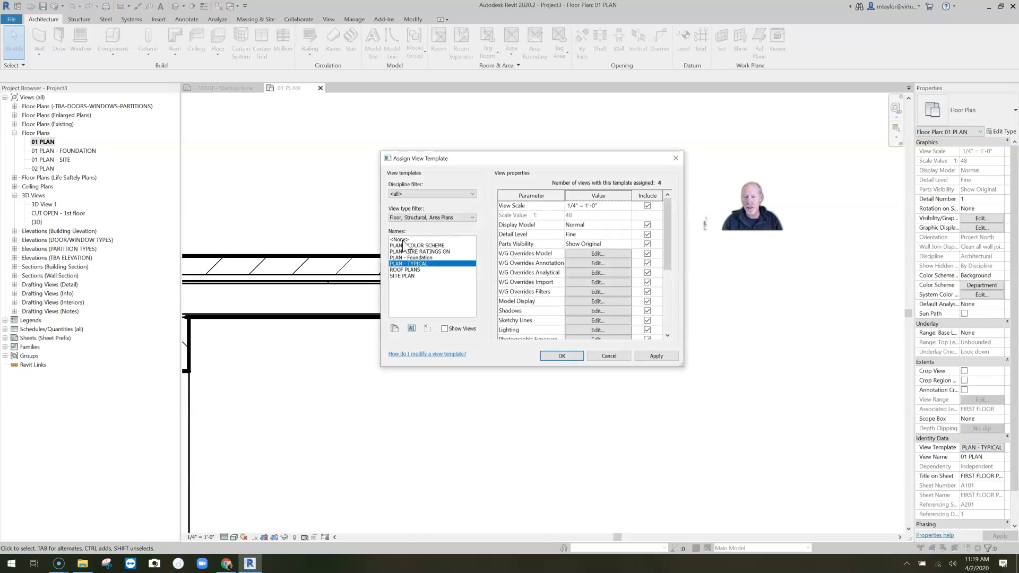
left_click(399, 240)
left_click(554, 357)
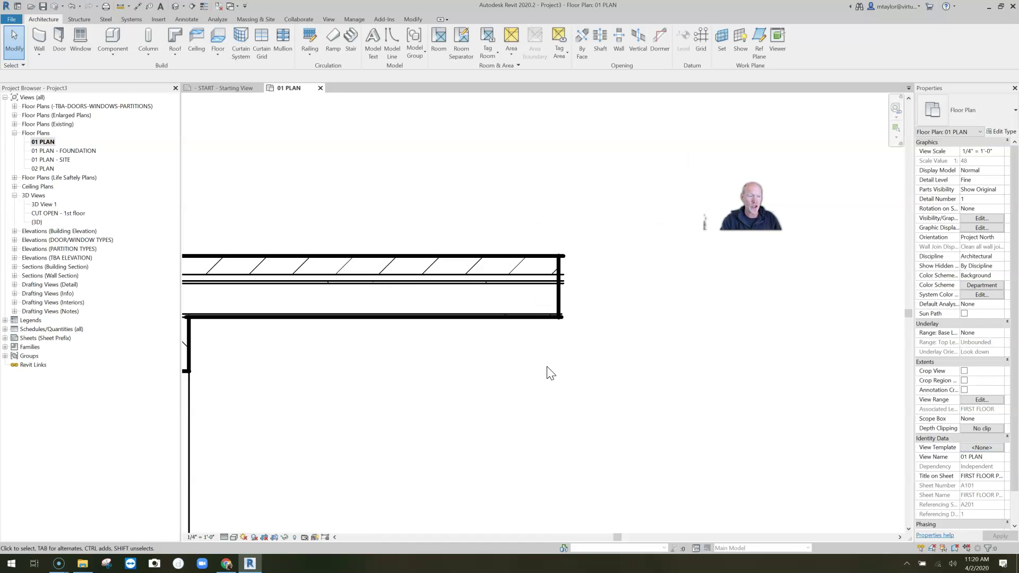
Switch the plan to a shaded visual style so the wall layers show colour fills
left_click(233, 538)
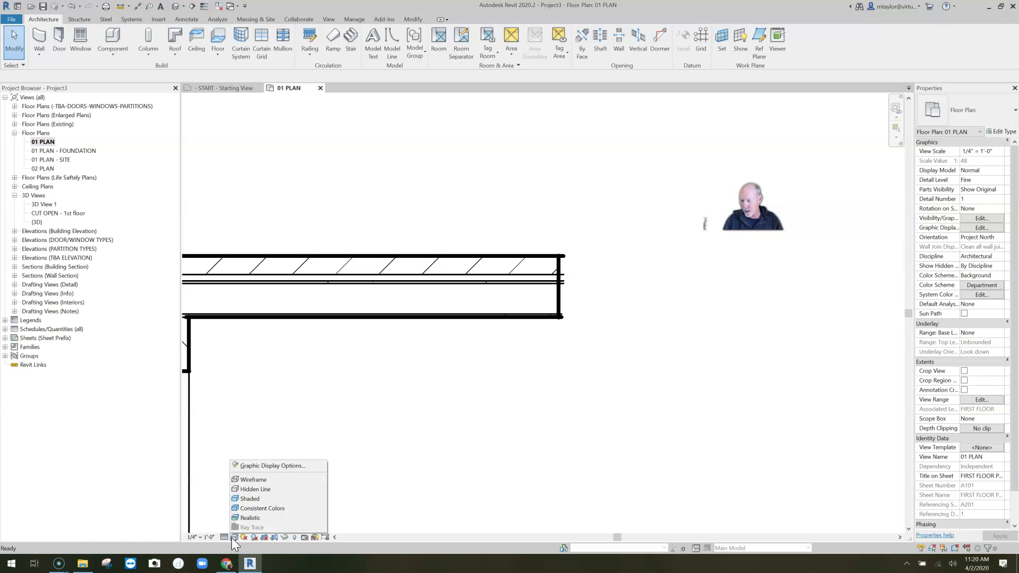
left_click(252, 509)
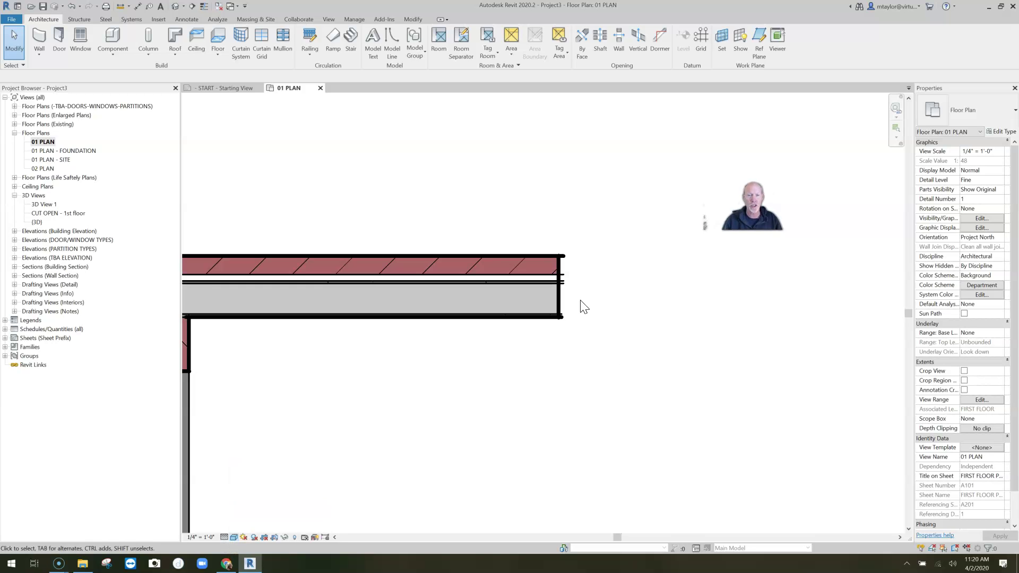
scroll(584, 297, "up", 2)
middle_click_drag(618, 306, 602, 289)
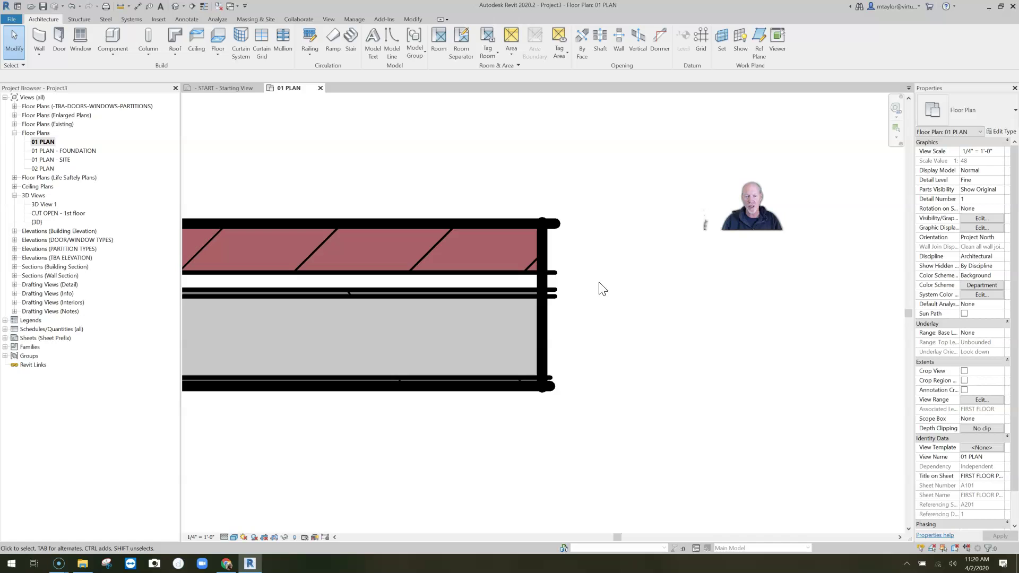
scroll(579, 299, "down", 1)
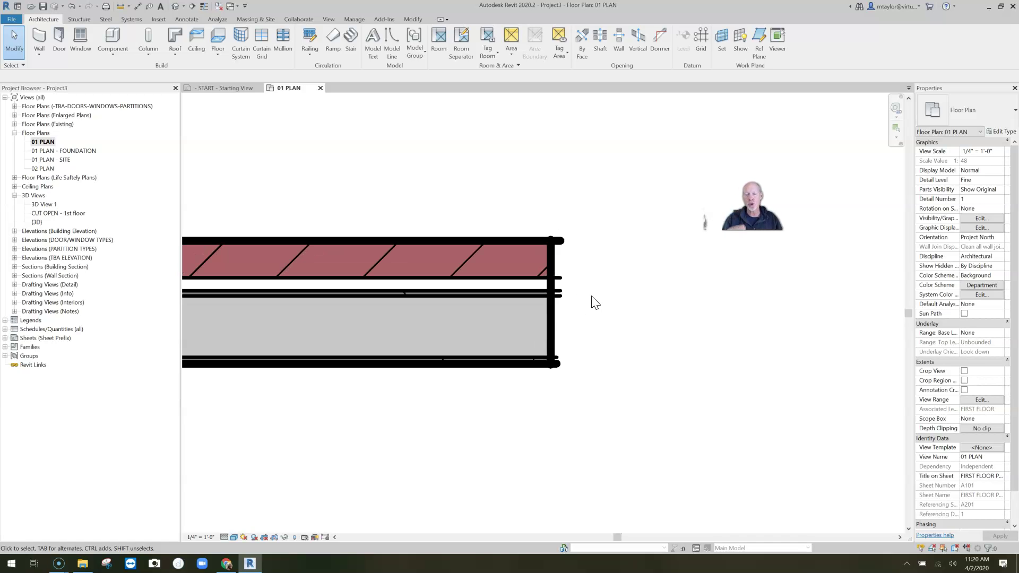
scroll(606, 299, "down", 3)
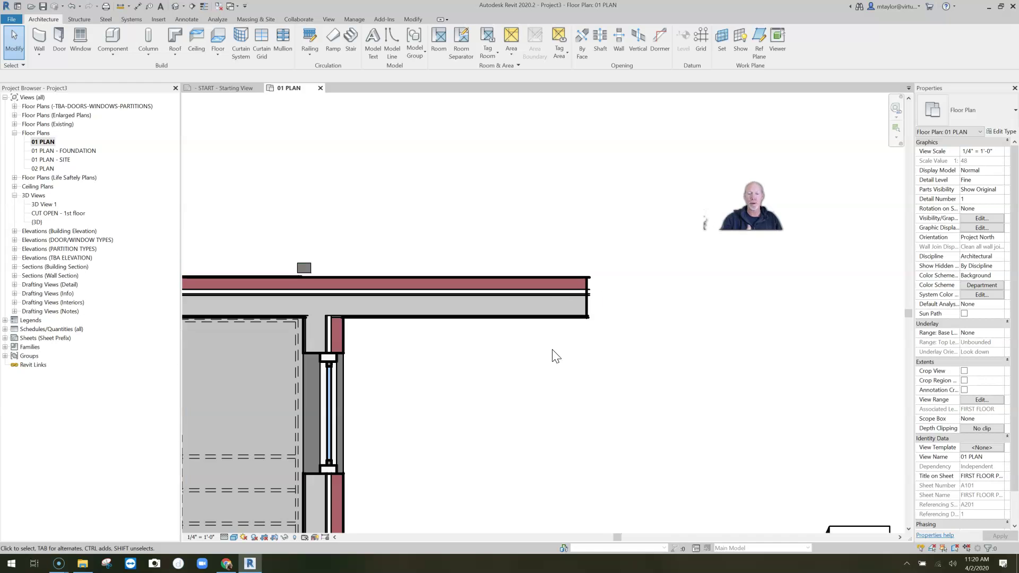
Place a second 08 Double Hung 3'-0" x 6'-4" window in the top wall using Create Similar (CS)
left_click(336, 409)
key("c")
key("s")
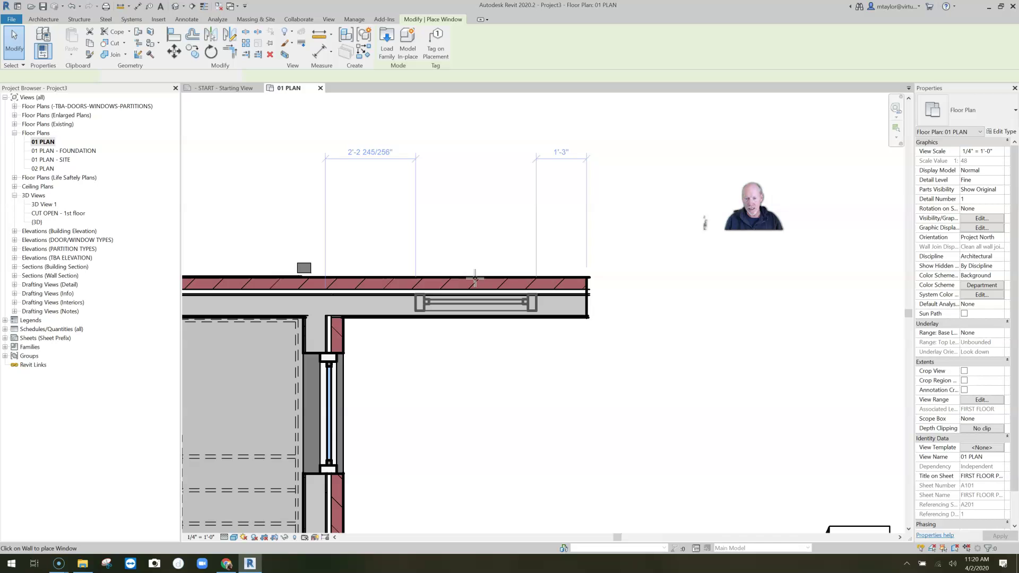
left_click(475, 280)
key("Escape")
key("Escape")
middle_click_drag(586, 396, 503, 367)
scroll(433, 315, "up", 4)
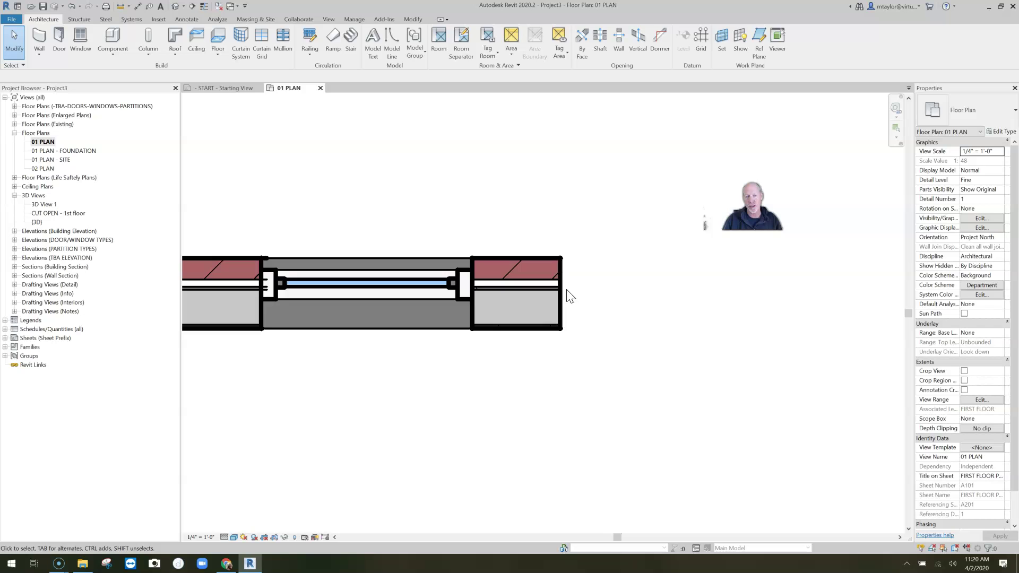
Extend the windowed wall's right end a little further
left_click(560, 324)
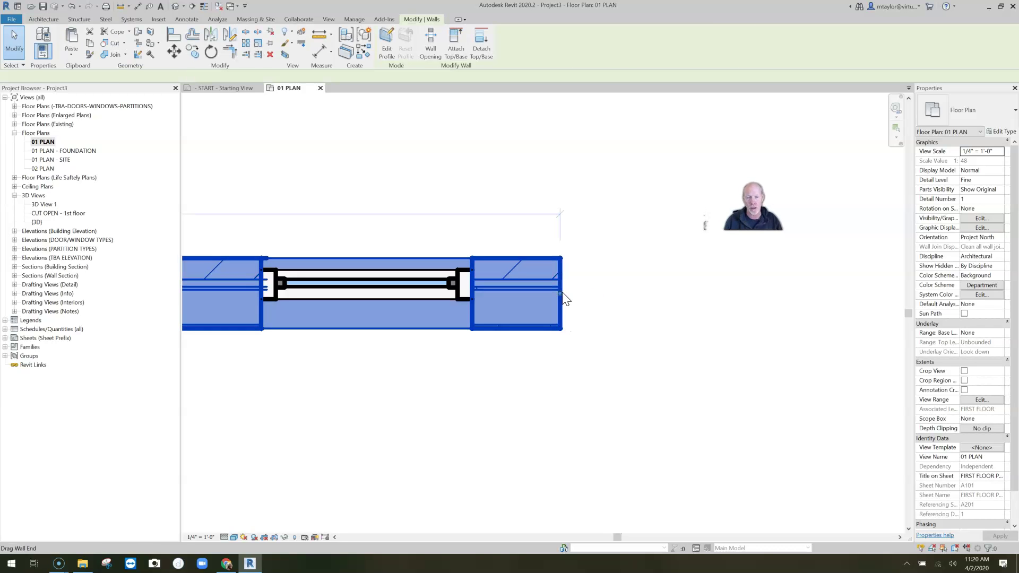
left_click_drag(560, 300, 608, 300)
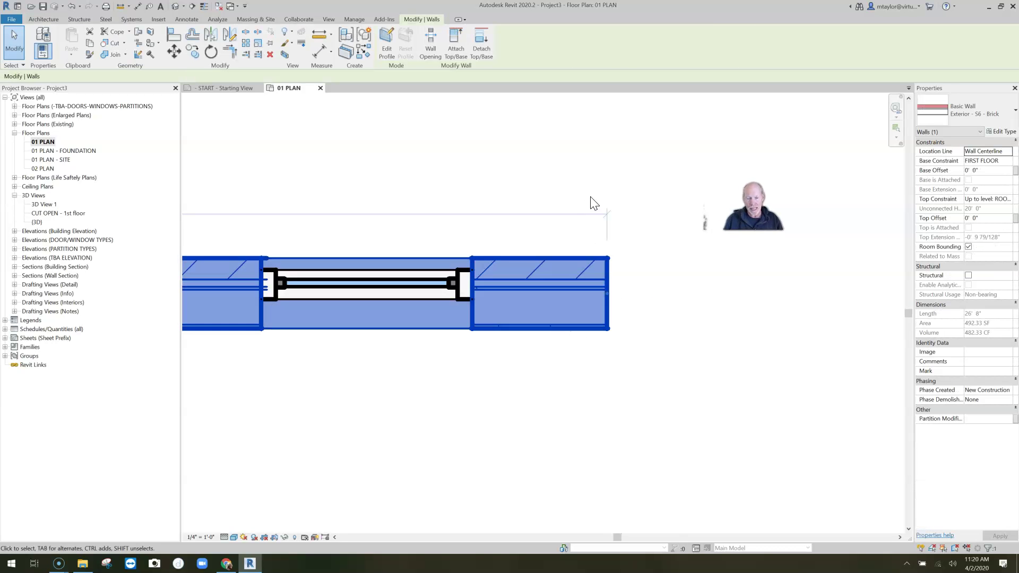
key("Escape")
Set the brick wall type's Wrapping at Ends to Exterior
left_click(555, 259)
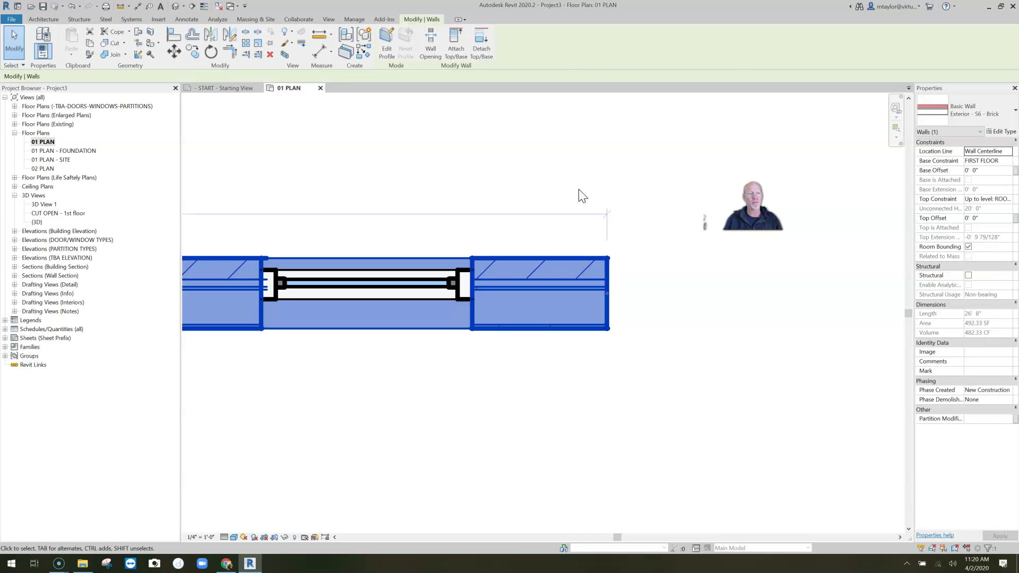
left_click(1001, 131)
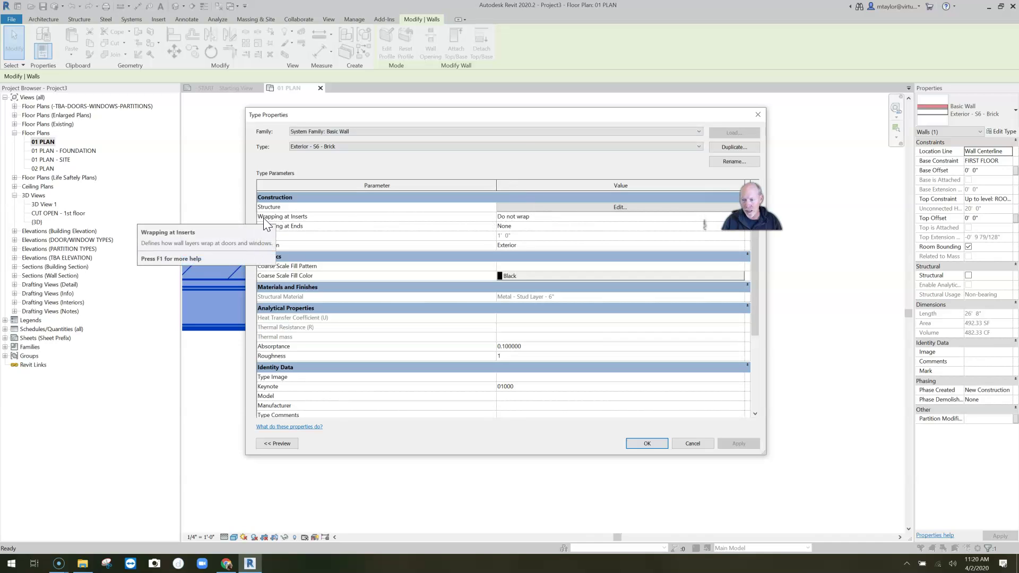
mouse_move(307, 223)
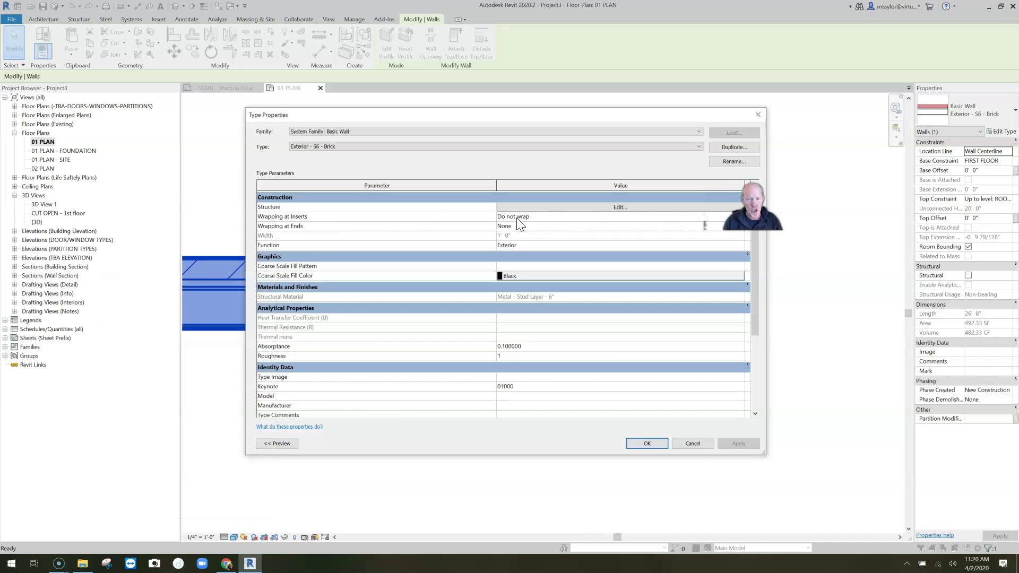
left_click_drag(522, 113, 496, 101)
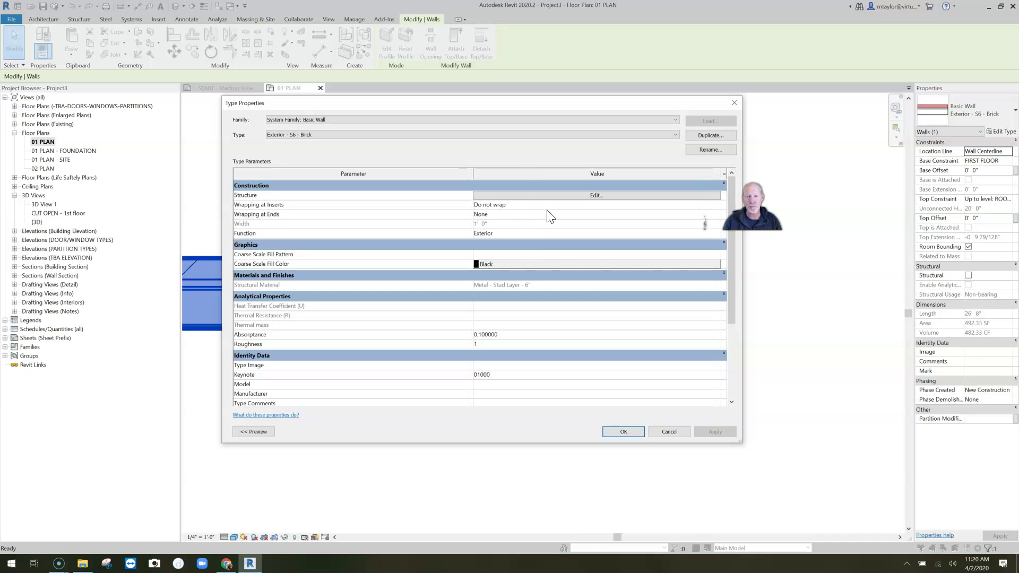
left_click(510, 213)
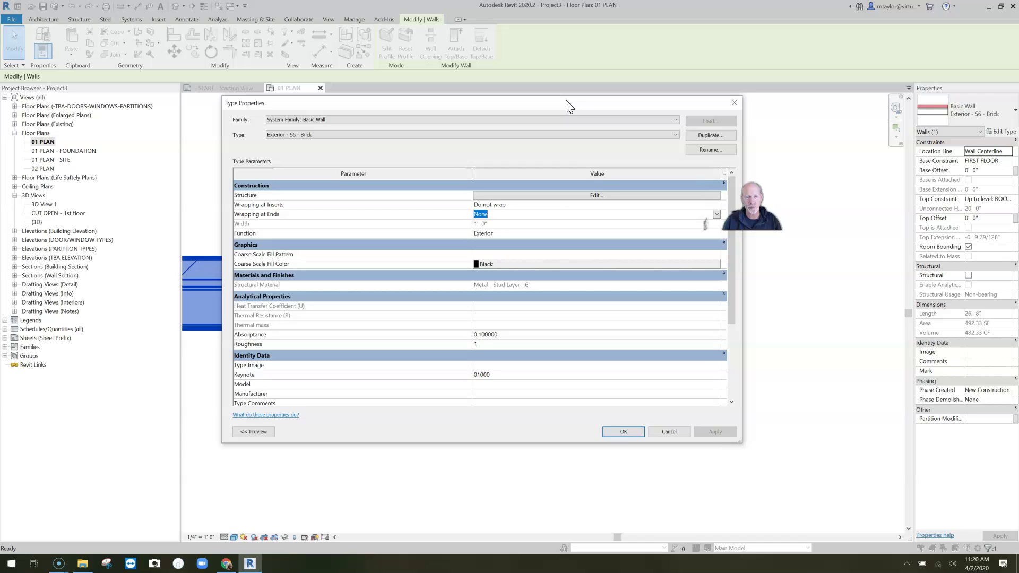
left_click_drag(569, 106, 523, 113)
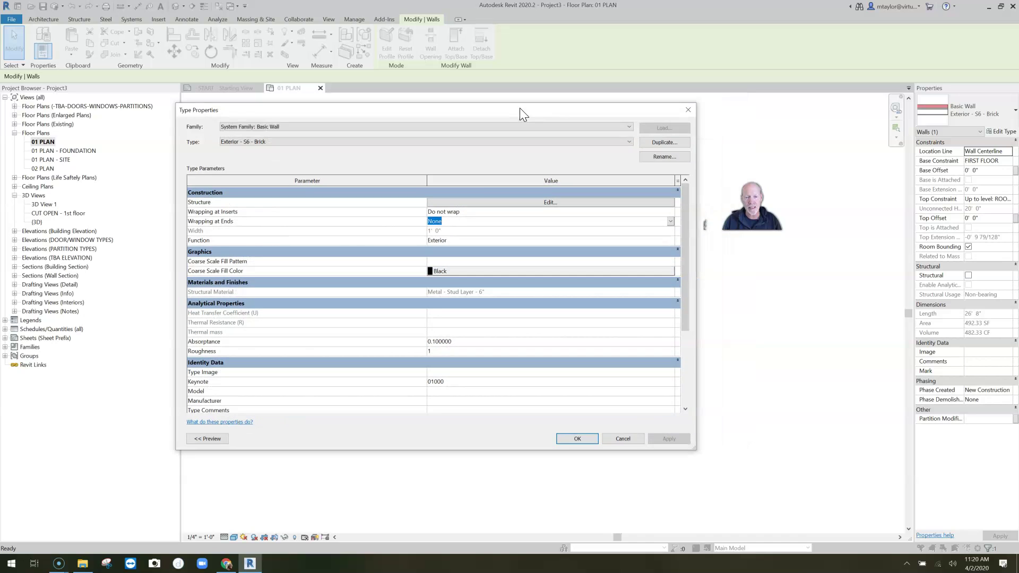
left_click(669, 222)
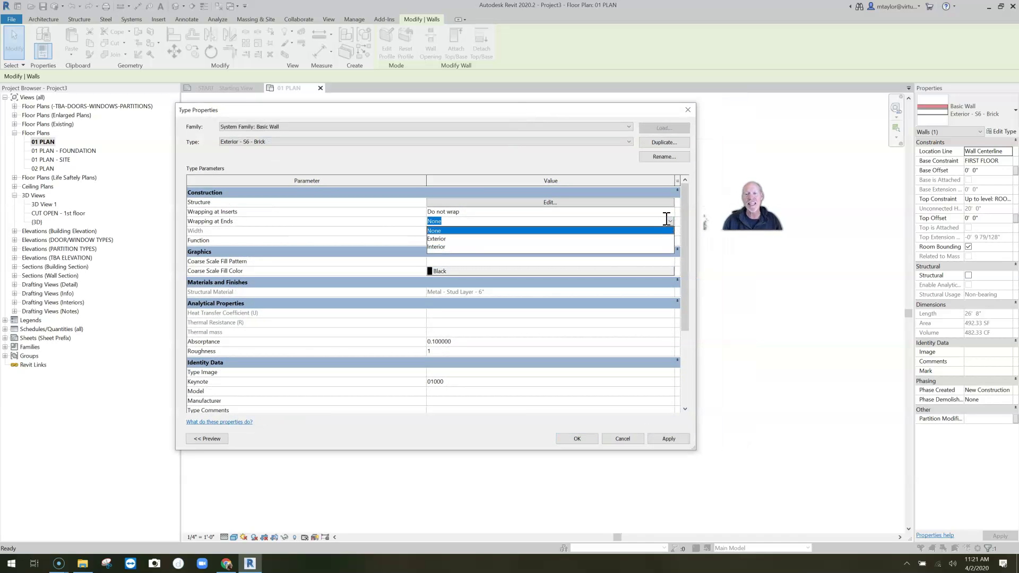
left_click(437, 239)
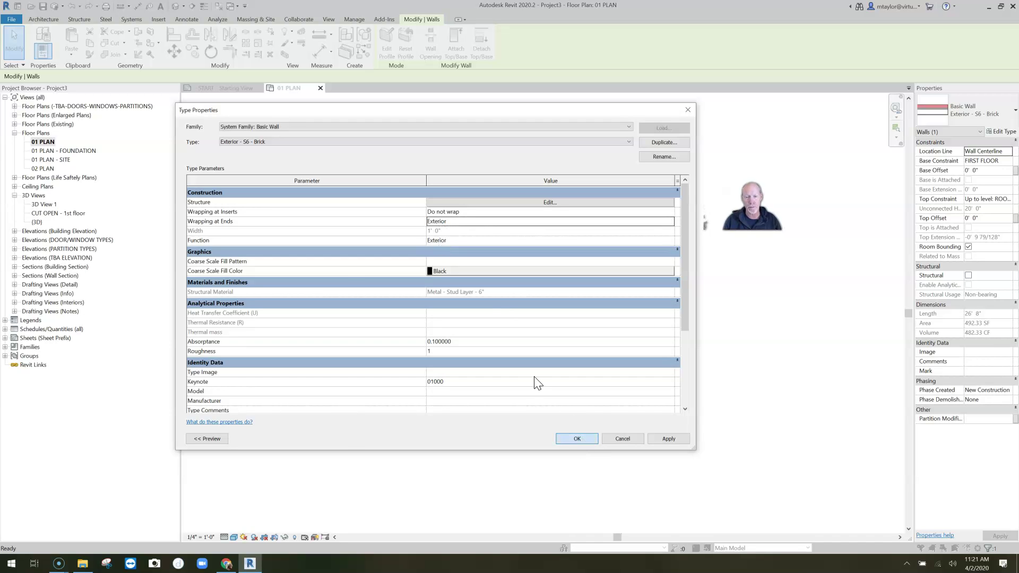
key("Return")
left_click(644, 337)
middle_click_drag(617, 334, 580, 292)
scroll(580, 291, "up", 2)
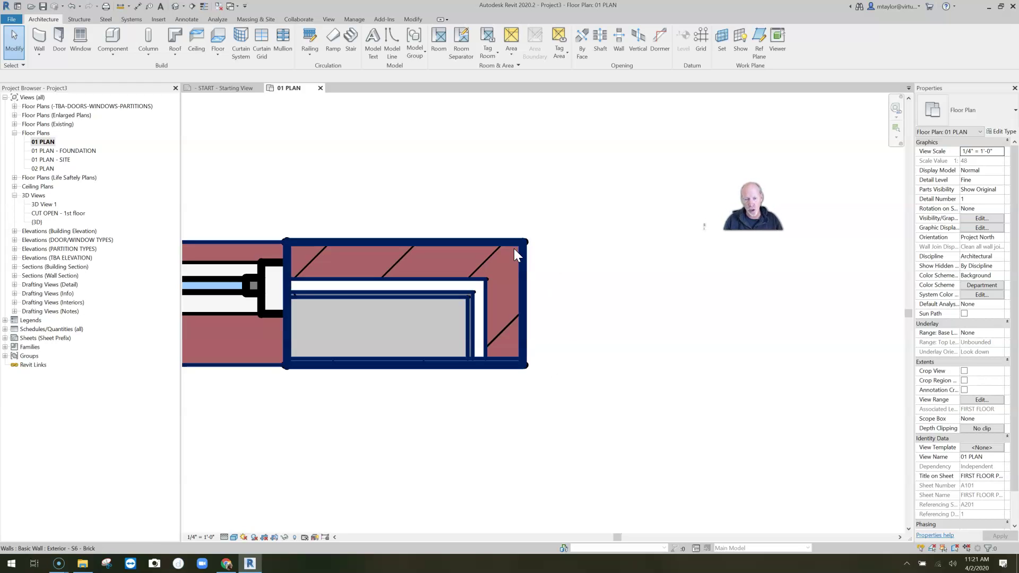
Uncheck Wraps for the Thermal/Air Layer and Substrate rows in the wall type's structure
left_click(575, 280)
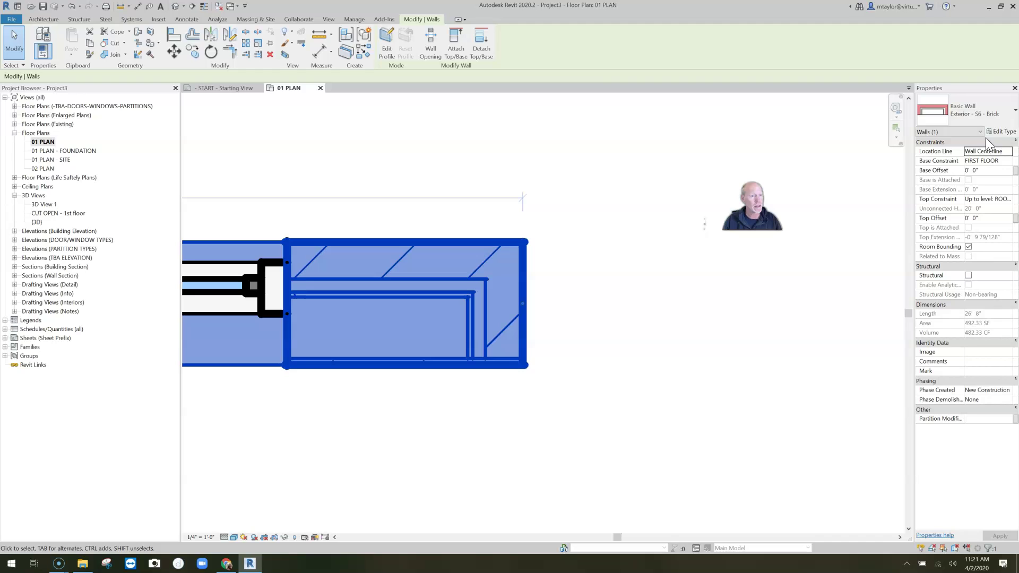
left_click(1009, 132)
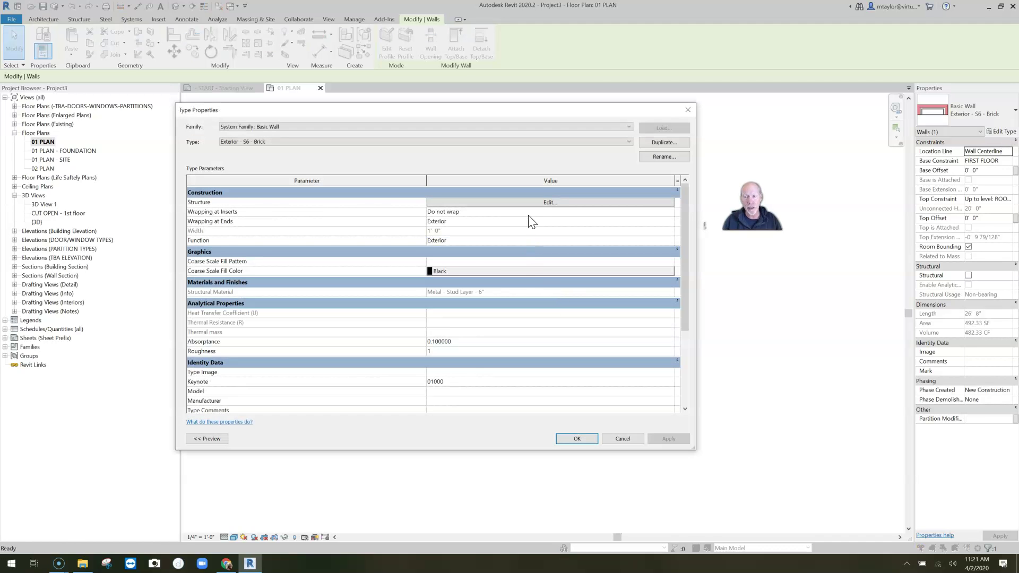
left_click(550, 202)
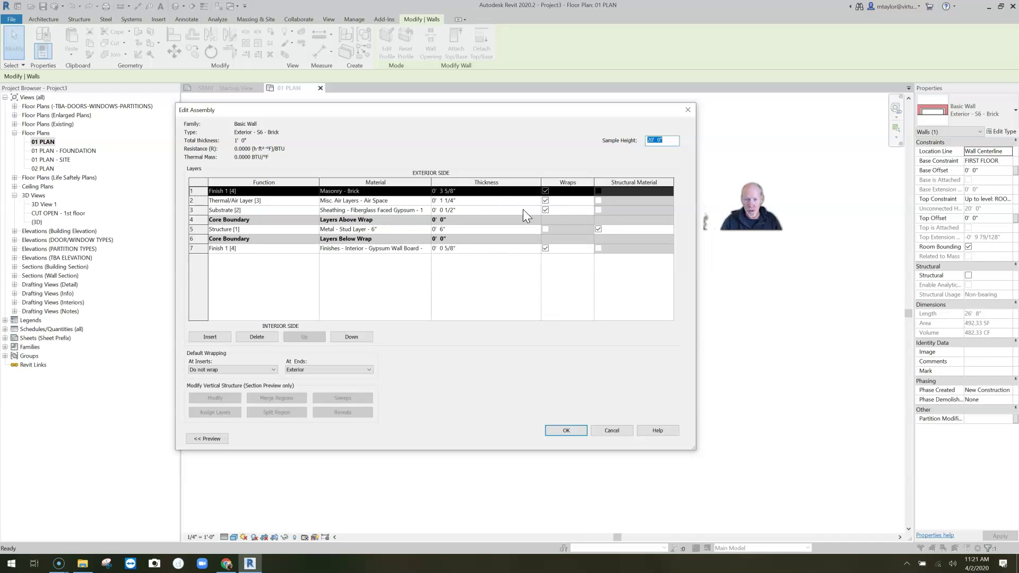
left_click(545, 210)
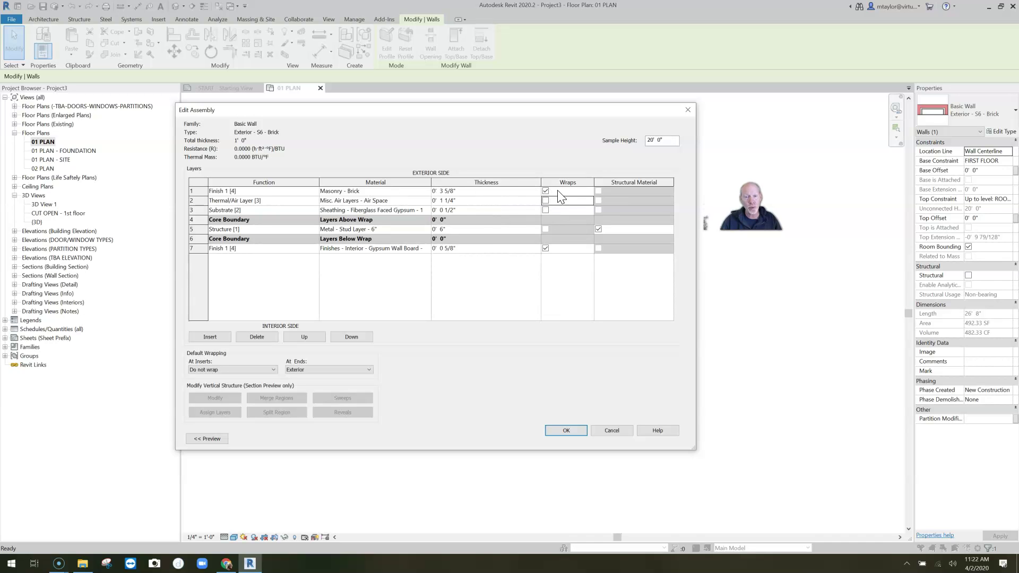
left_click(566, 431)
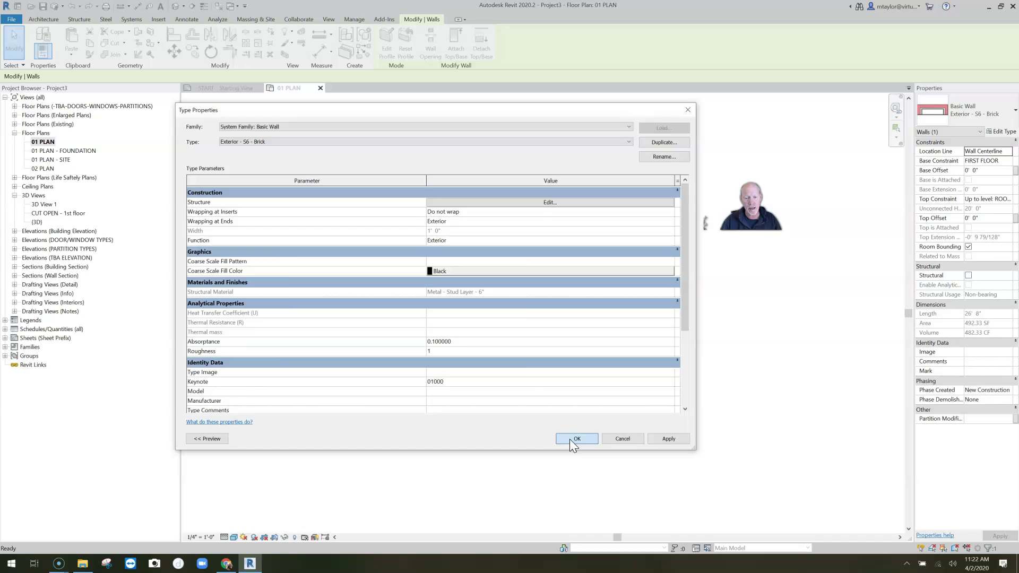
left_click(573, 438)
left_click(551, 330)
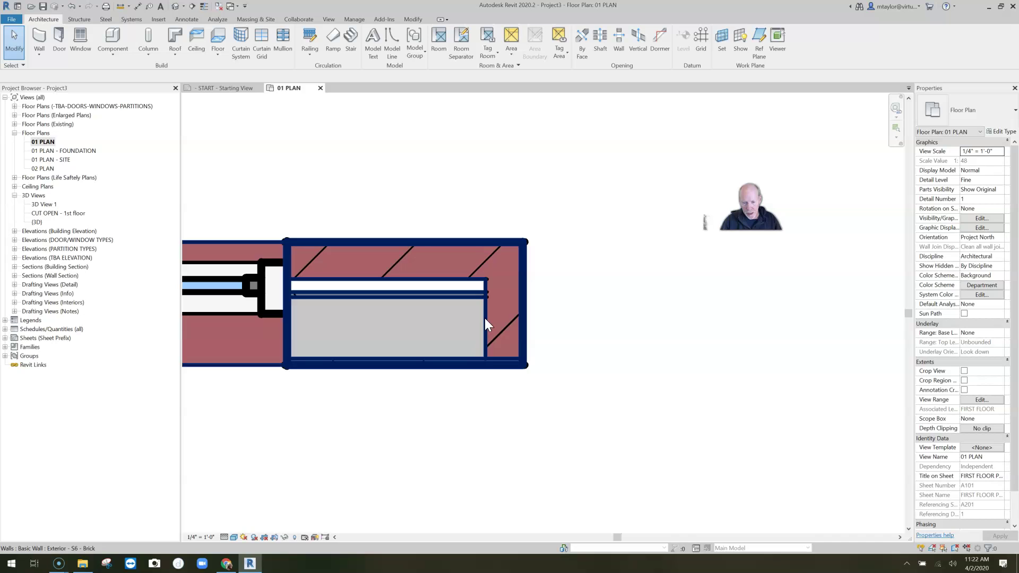
Re-enable Wraps on the Substrate (sheathing) layer of the brick wall type
left_click(518, 292)
left_click(997, 133)
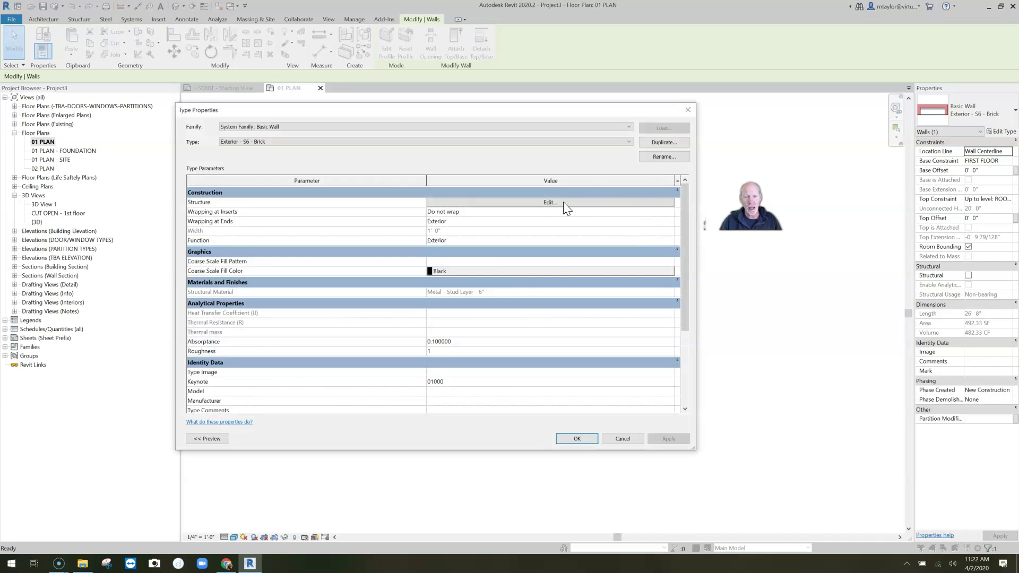
left_click(555, 202)
left_click(543, 209)
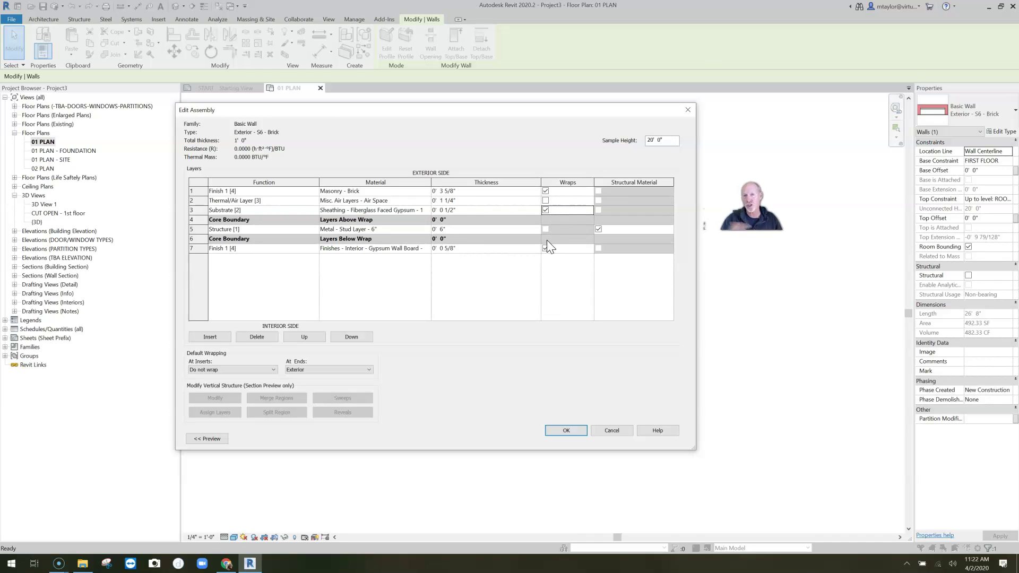
left_click(566, 431)
left_click(574, 434)
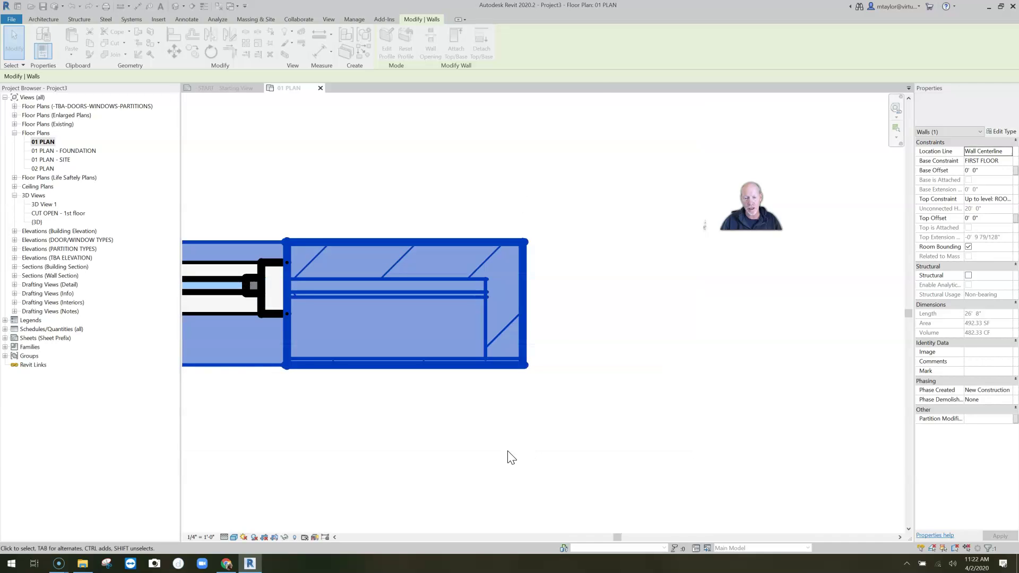
left_click(588, 377)
key("Escape")
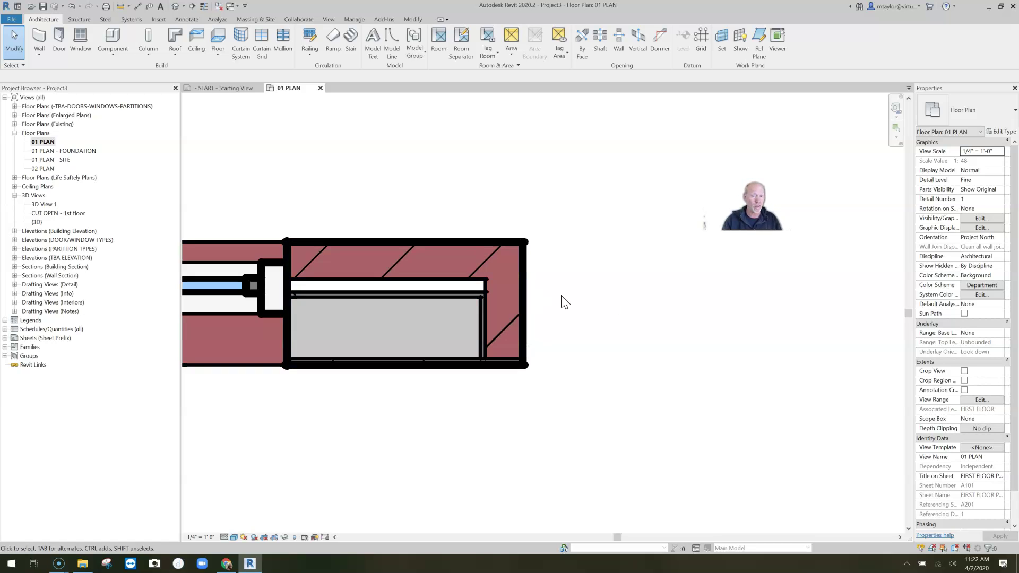
Change the brick wall type's Wrapping at Ends to Interior
left_click(485, 307)
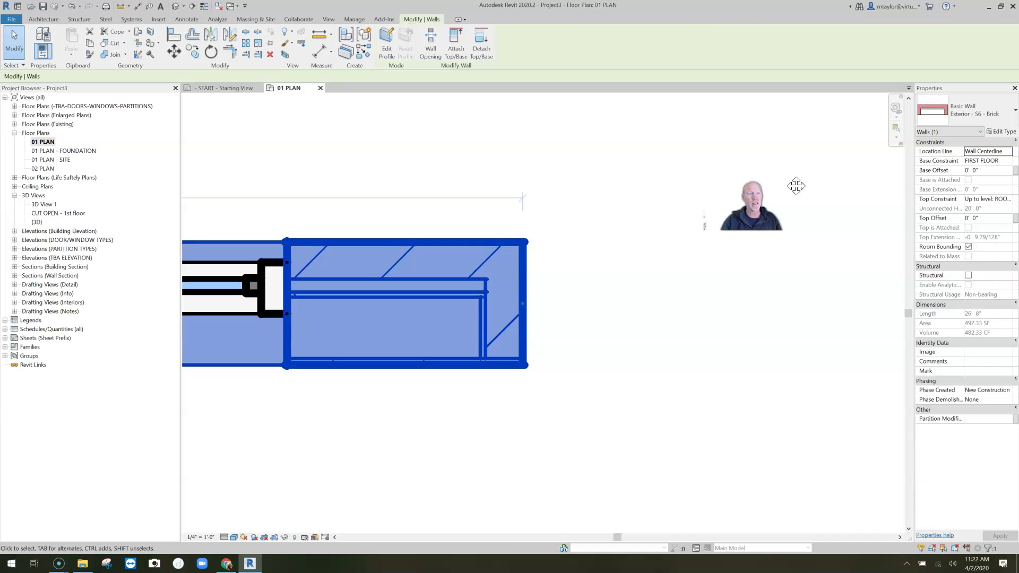
left_click(998, 132)
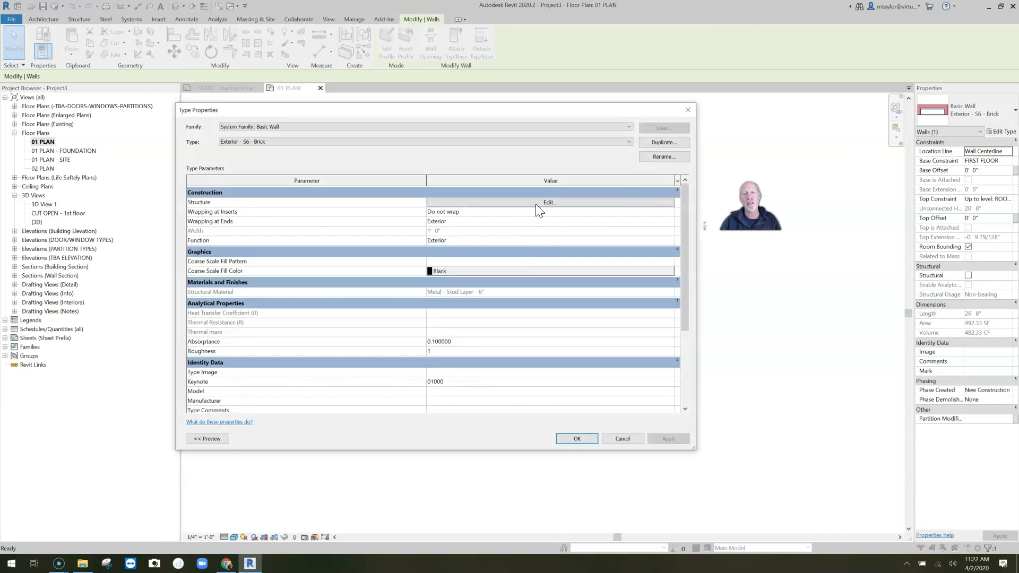
left_click(432, 221)
left_click(670, 222)
left_click(439, 247)
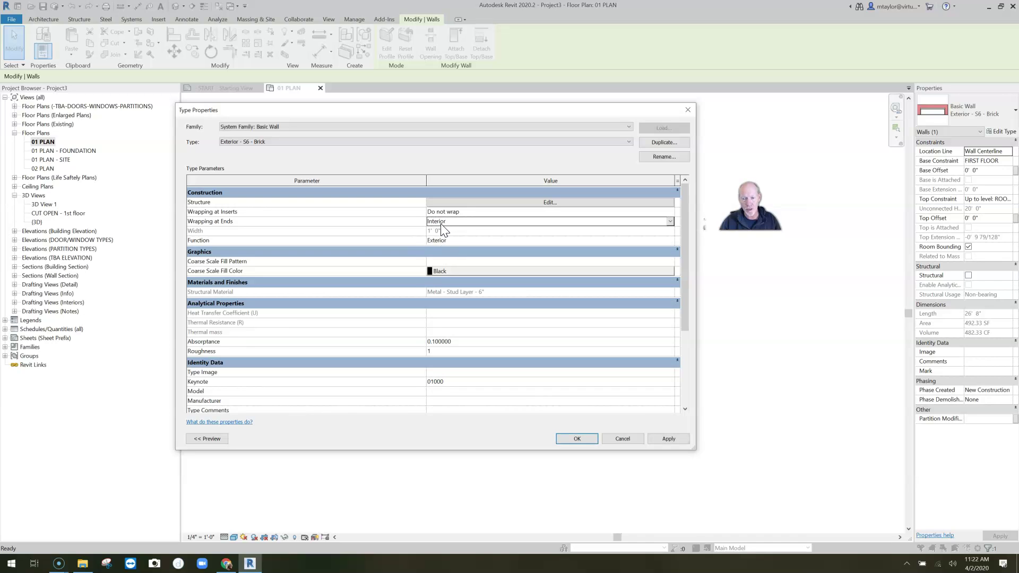
left_click(549, 202)
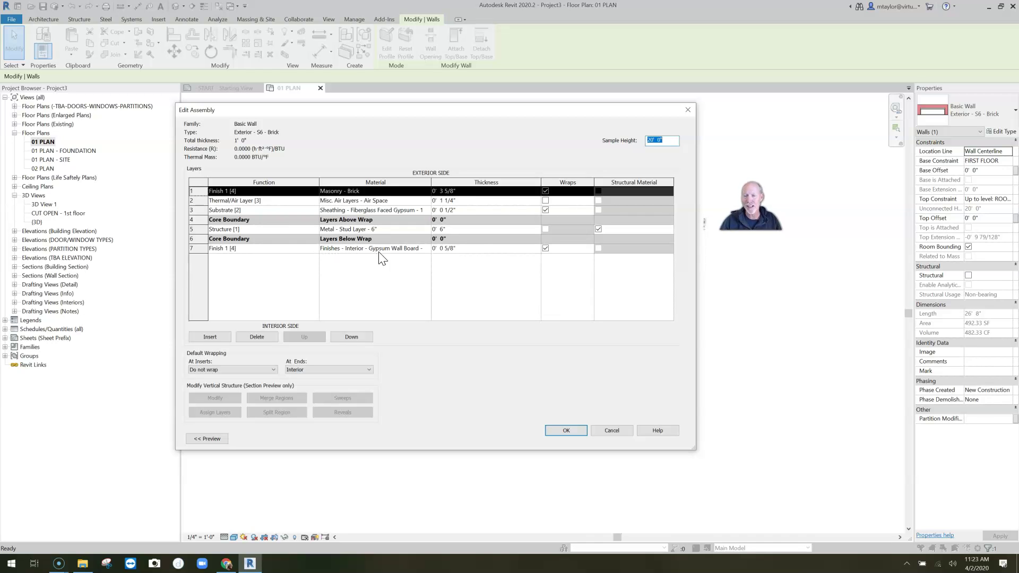
left_click(568, 429)
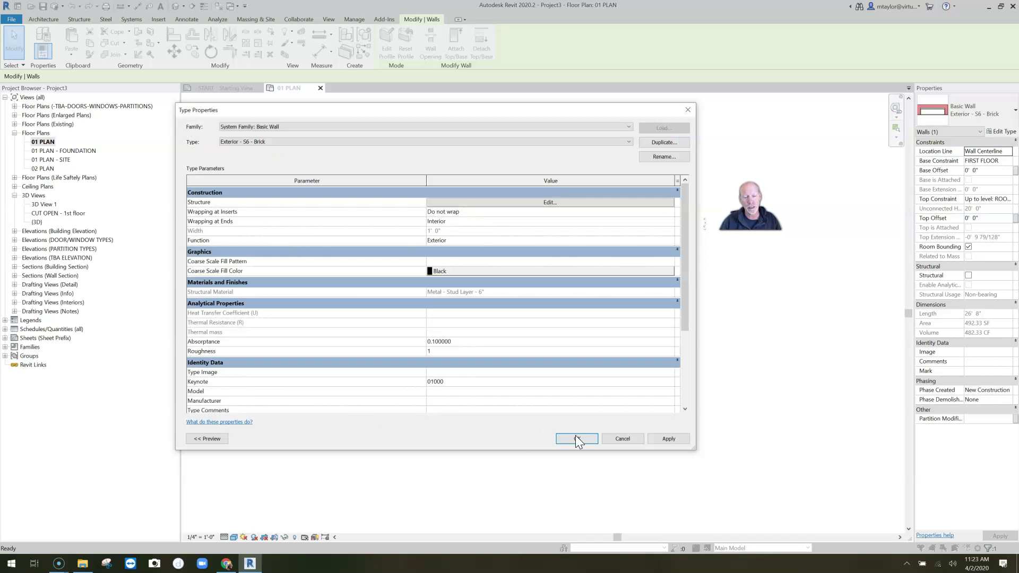
left_click(577, 437)
left_click(526, 419)
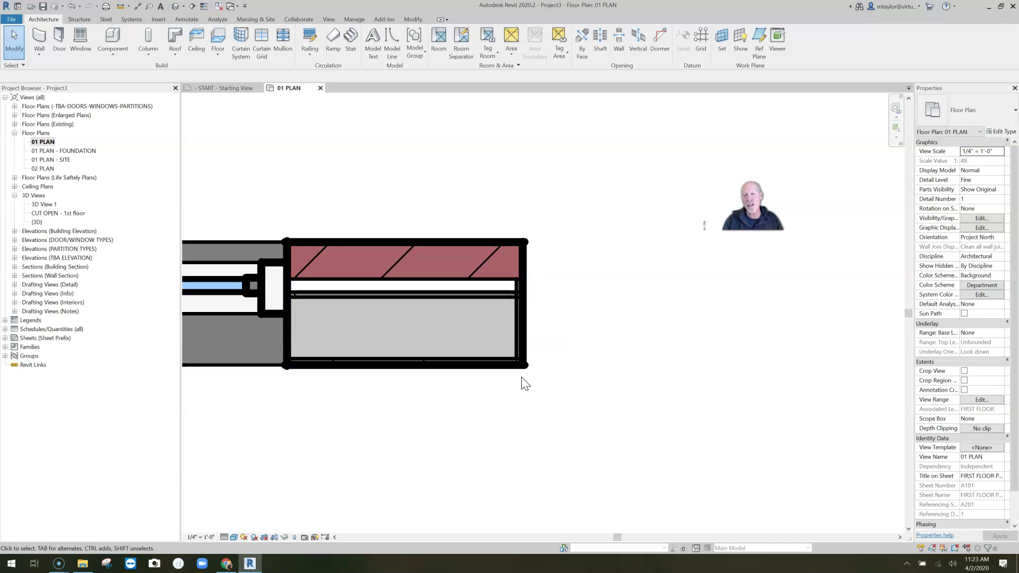
middle_click_drag(342, 395, 531, 403)
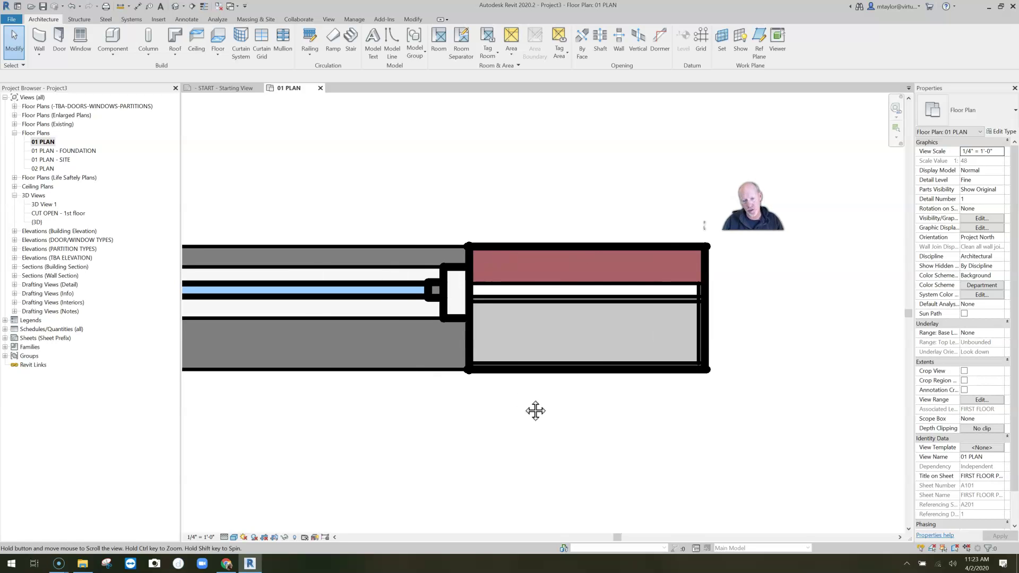
scroll(535, 410, "up", 1)
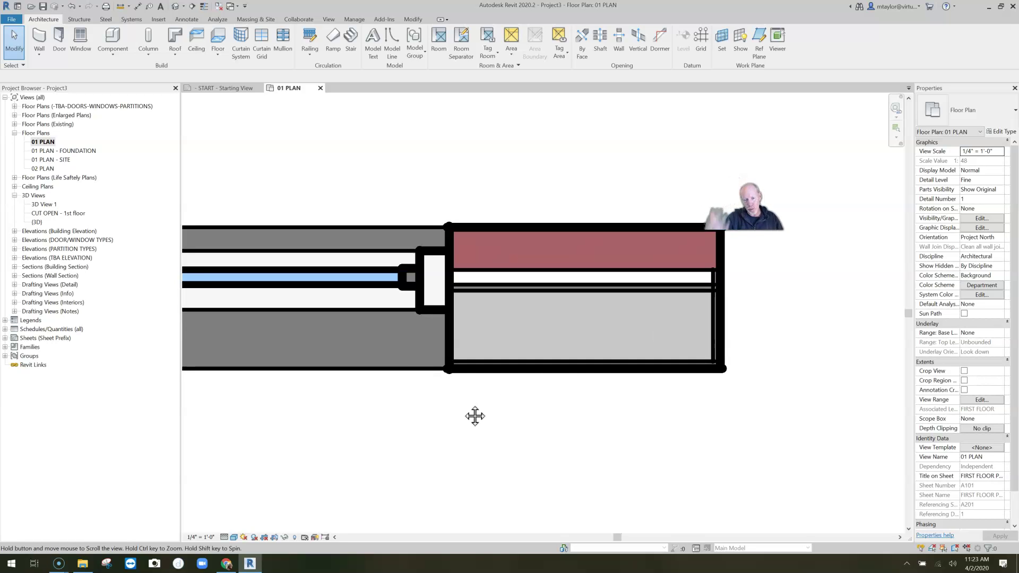
Keep Wrapping at Ends as Interior and set Wrapping at Inserts to Exterior
left_click(522, 413)
left_click(1004, 133)
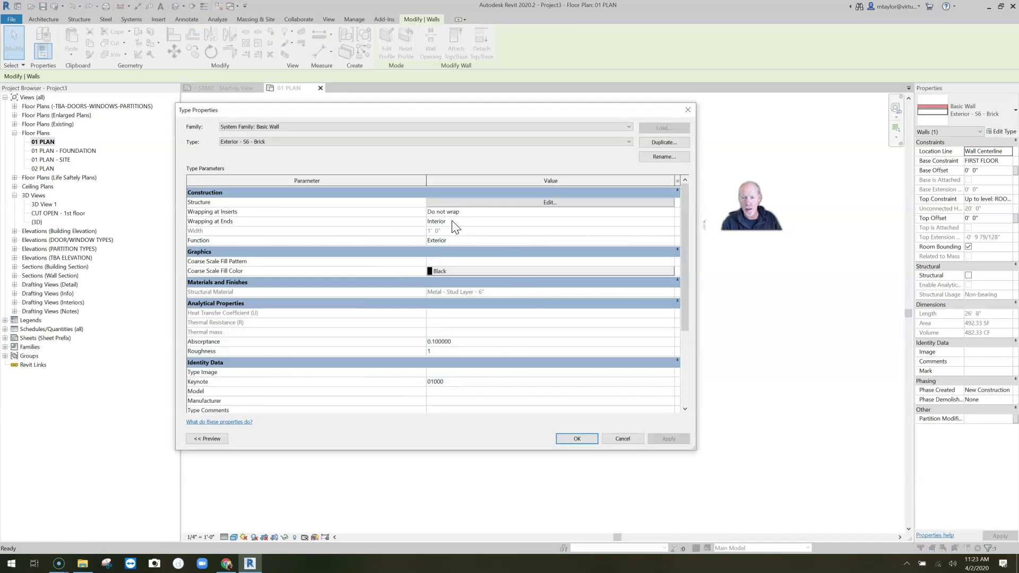
left_click(461, 221)
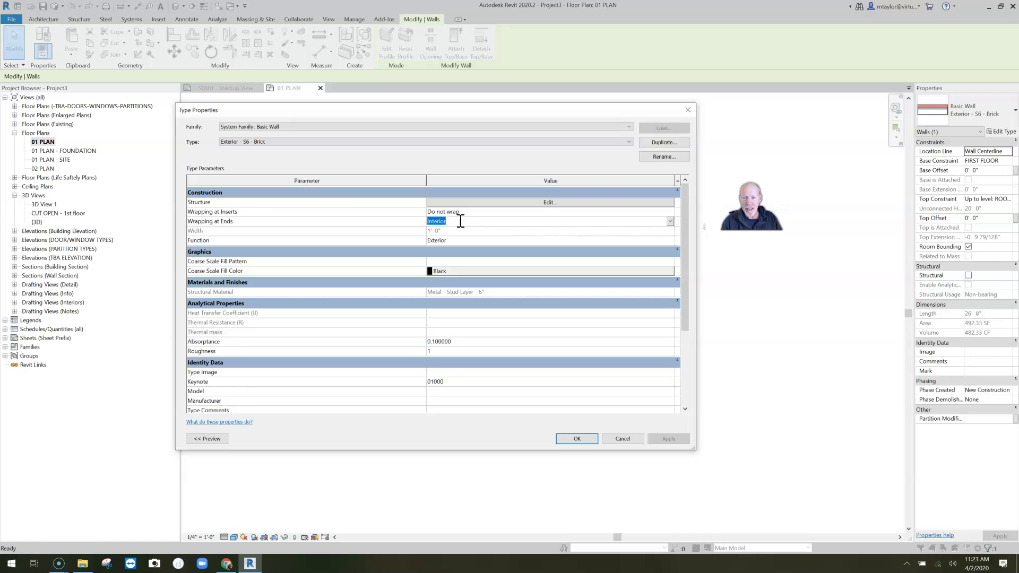
left_click(670, 222)
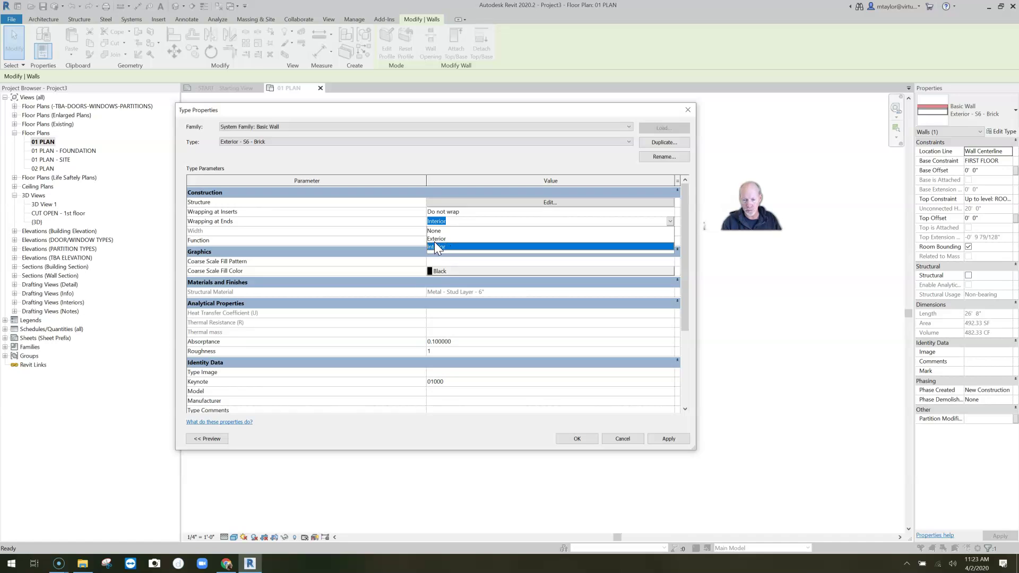
key("Return")
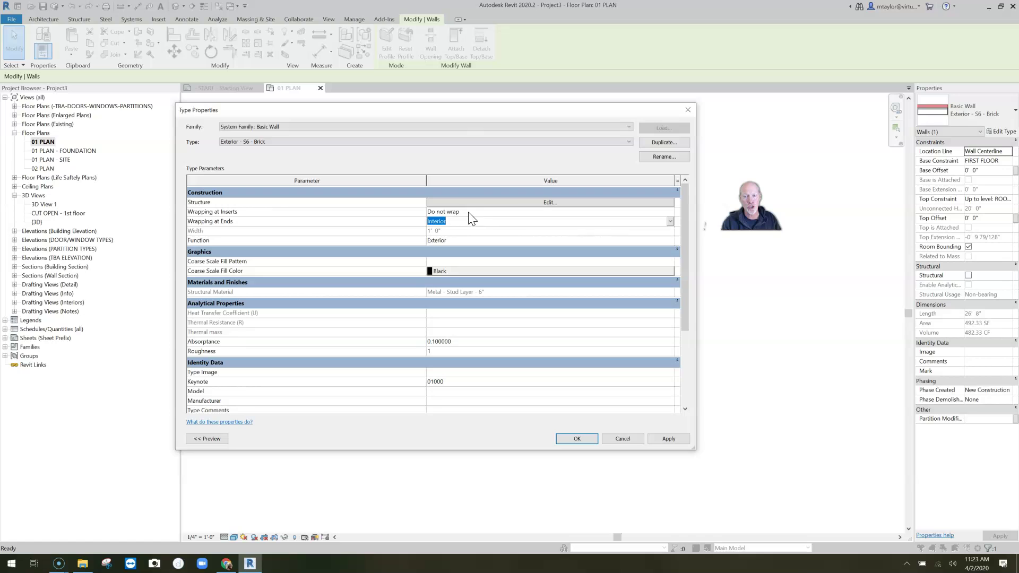
left_click(555, 213)
left_click(671, 212)
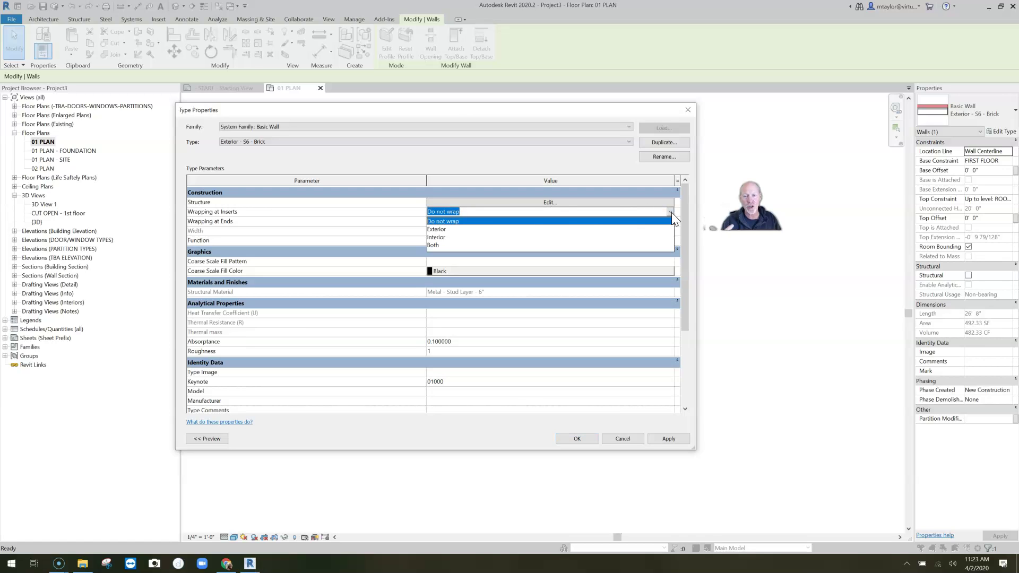
left_click(438, 230)
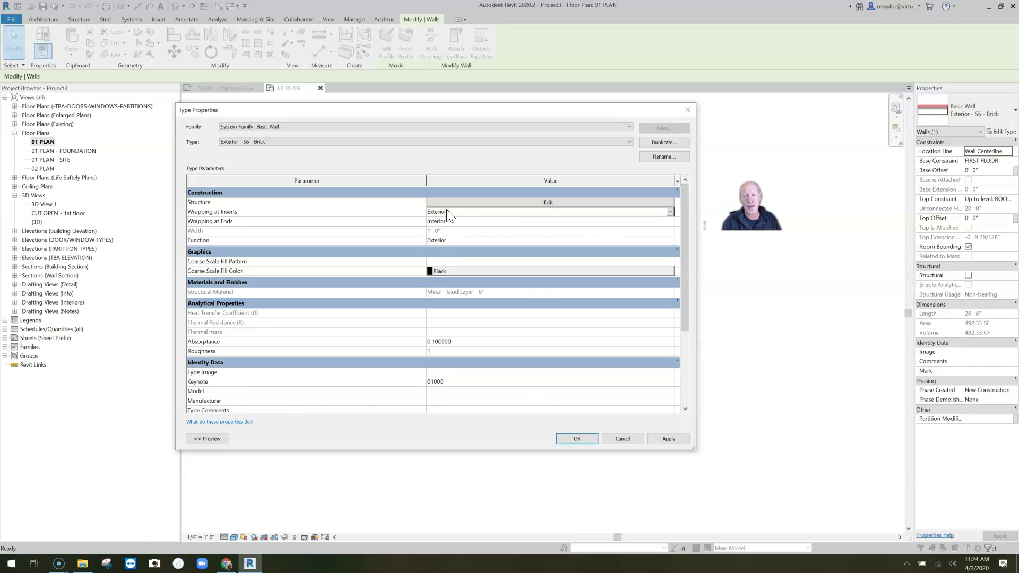
left_click(578, 439)
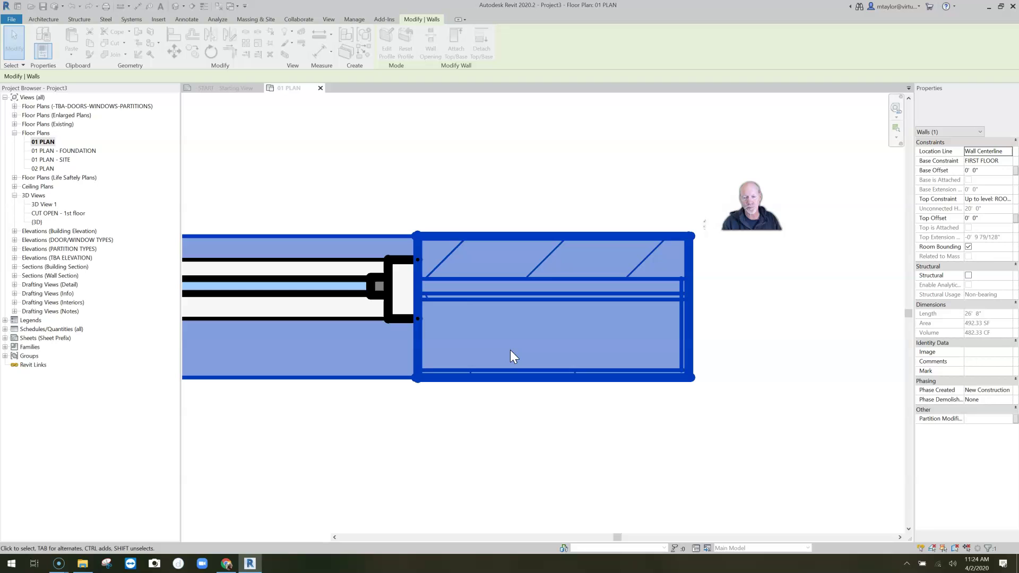
left_click(387, 409)
middle_click_drag(387, 409, 445, 434)
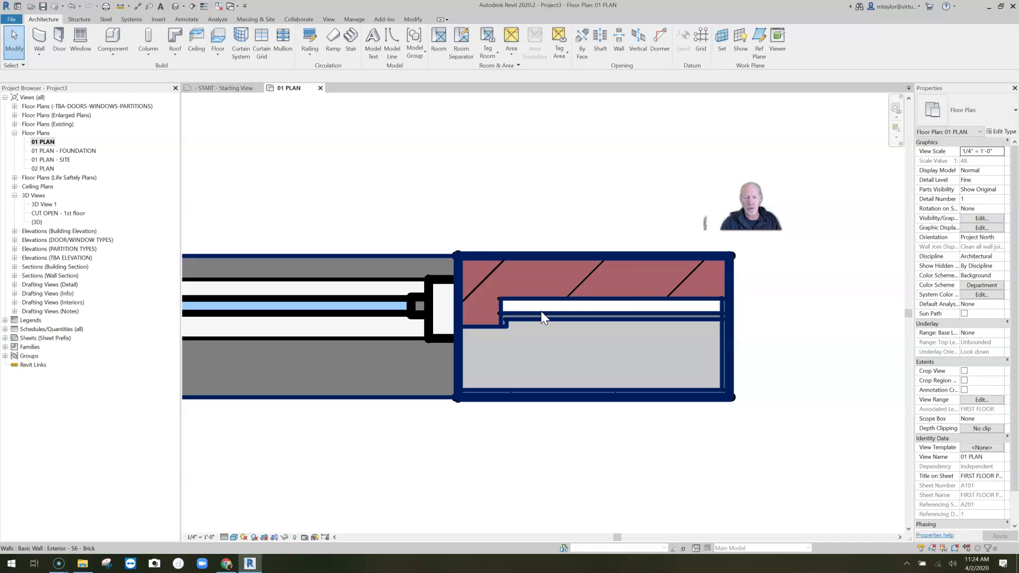
Set the brick wall type's Wrapping at Inserts to Interior
left_click(556, 355)
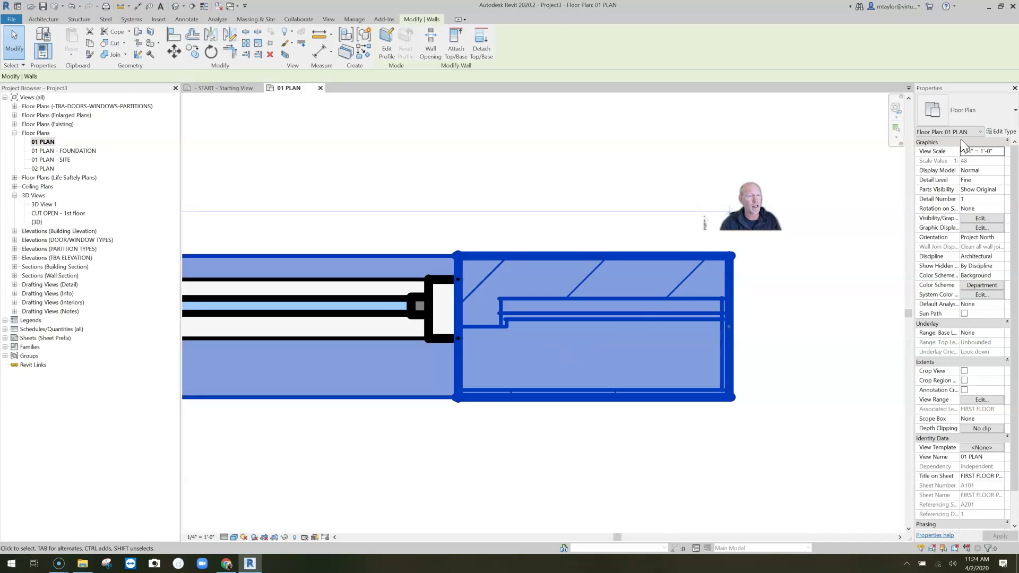
left_click(1000, 132)
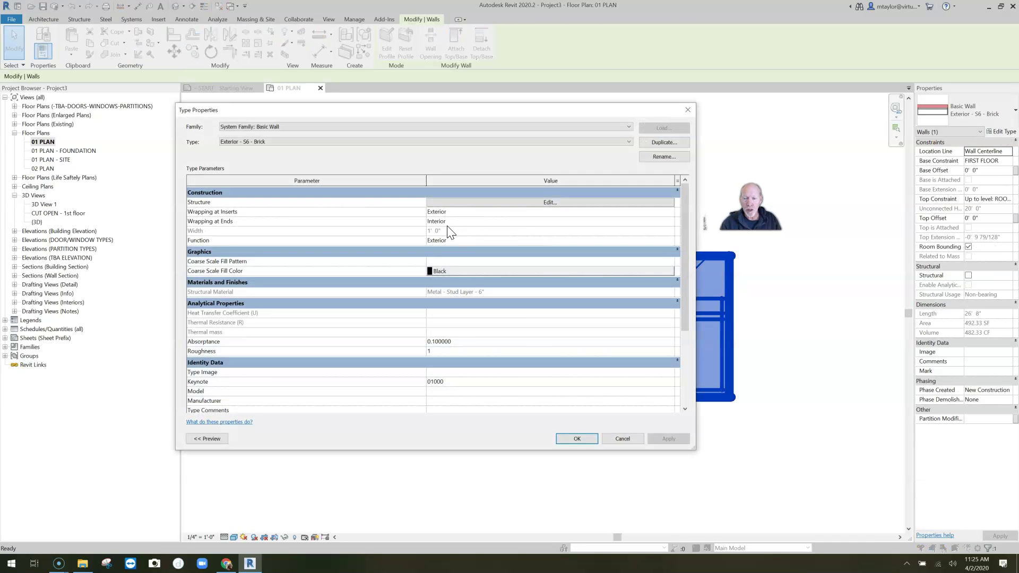
left_click(459, 212)
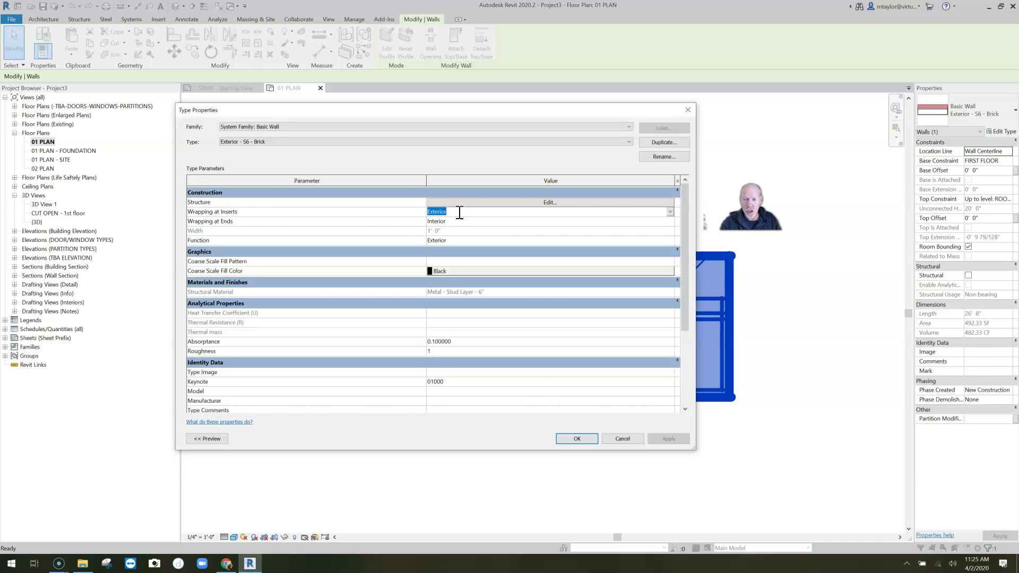
left_click(673, 212)
left_click(440, 241)
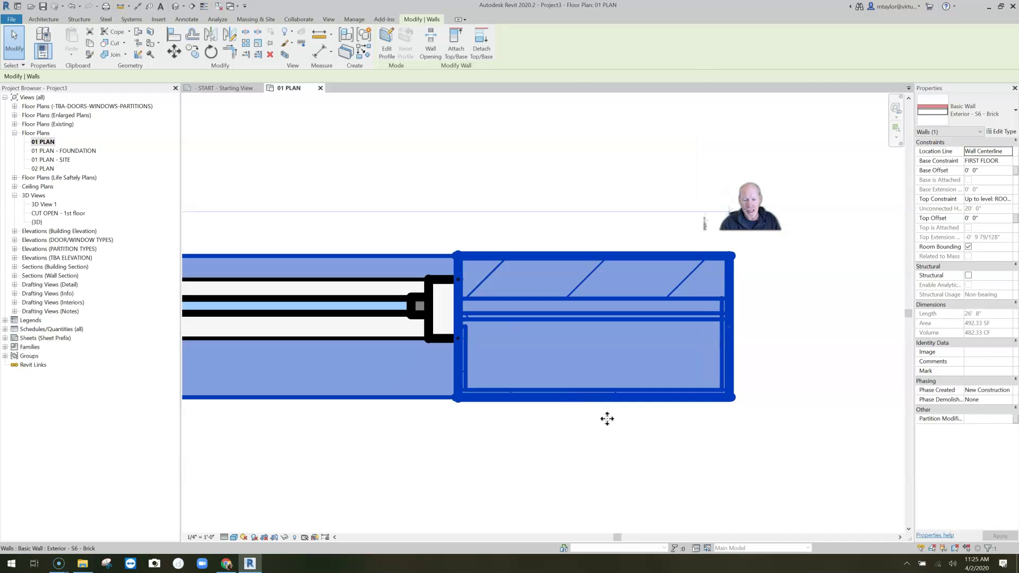
left_click(650, 421)
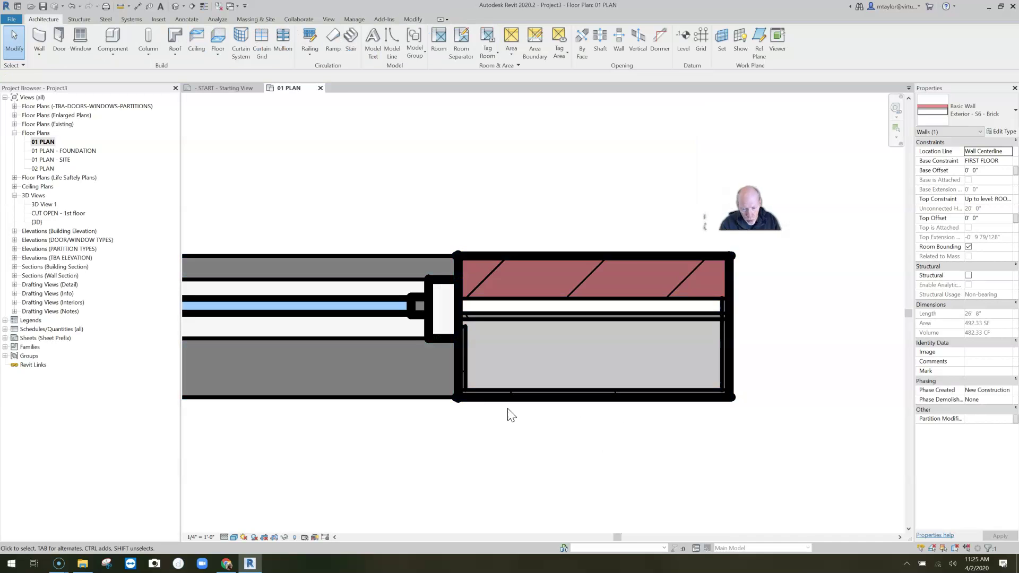
left_click(454, 408)
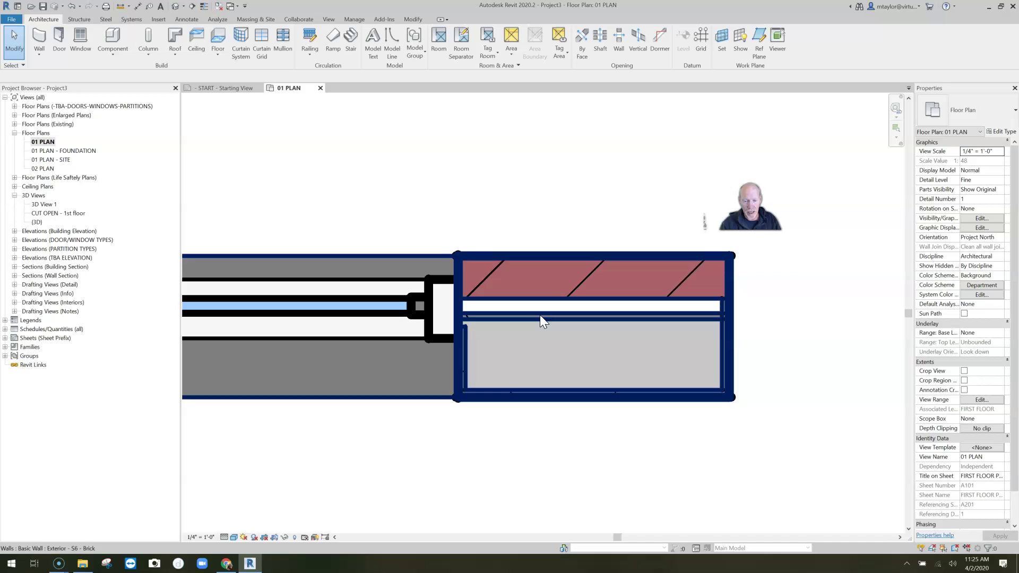
Change Wrapping at Inserts to Both so brick returns into the window opening
left_click(537, 364)
left_click(1001, 132)
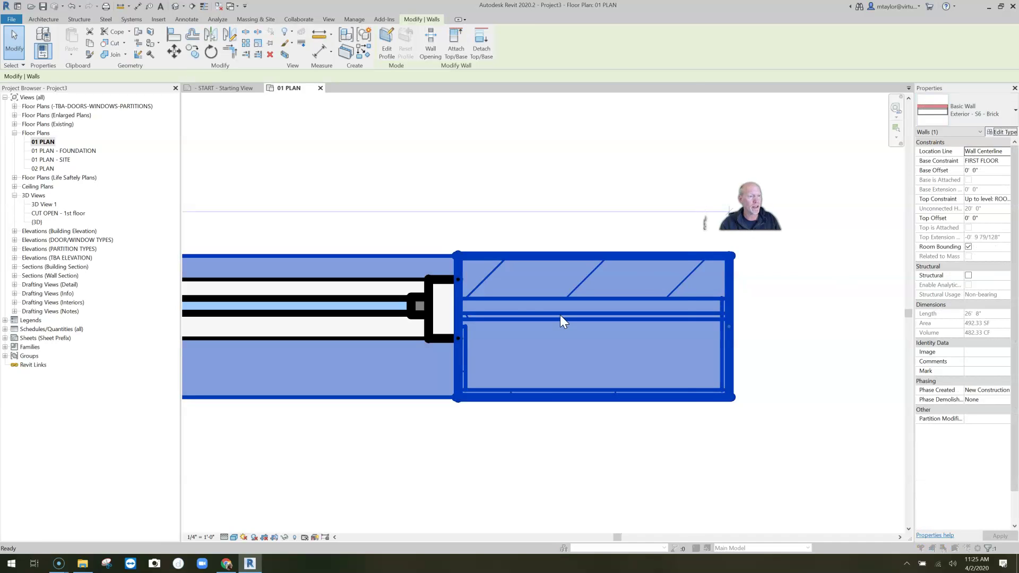
left_click(508, 211)
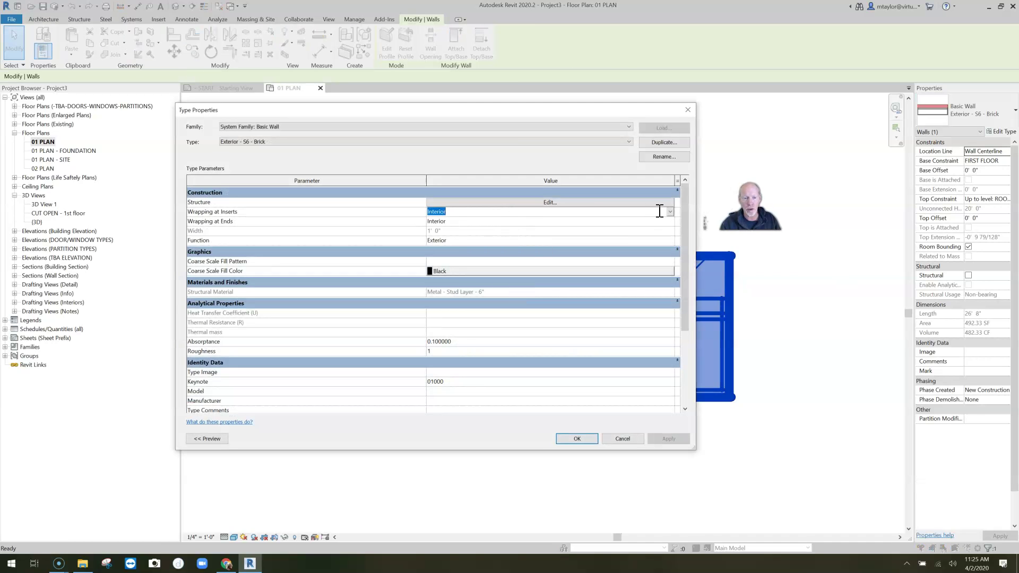
left_click(670, 211)
left_click(438, 244)
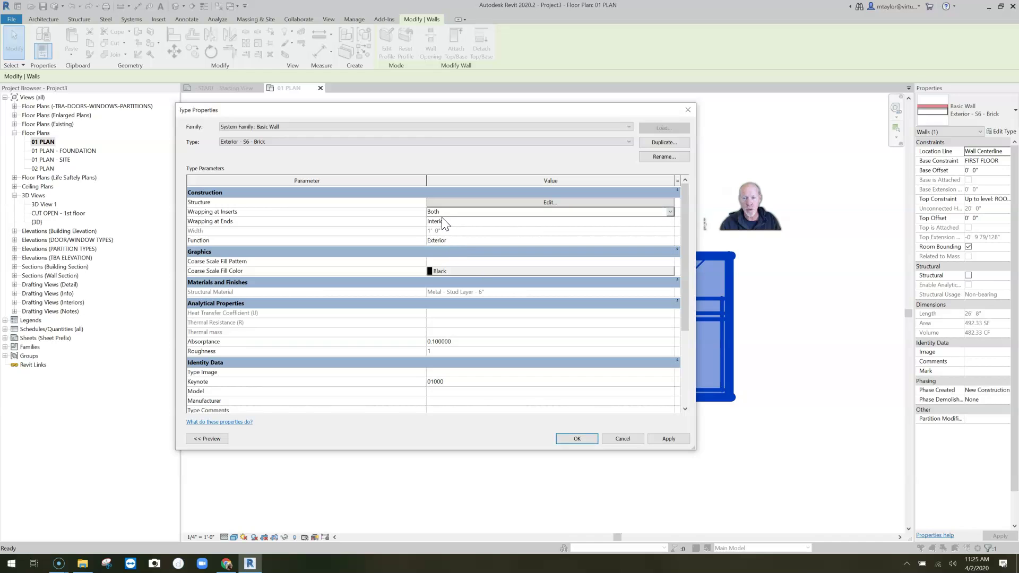
left_click(574, 440)
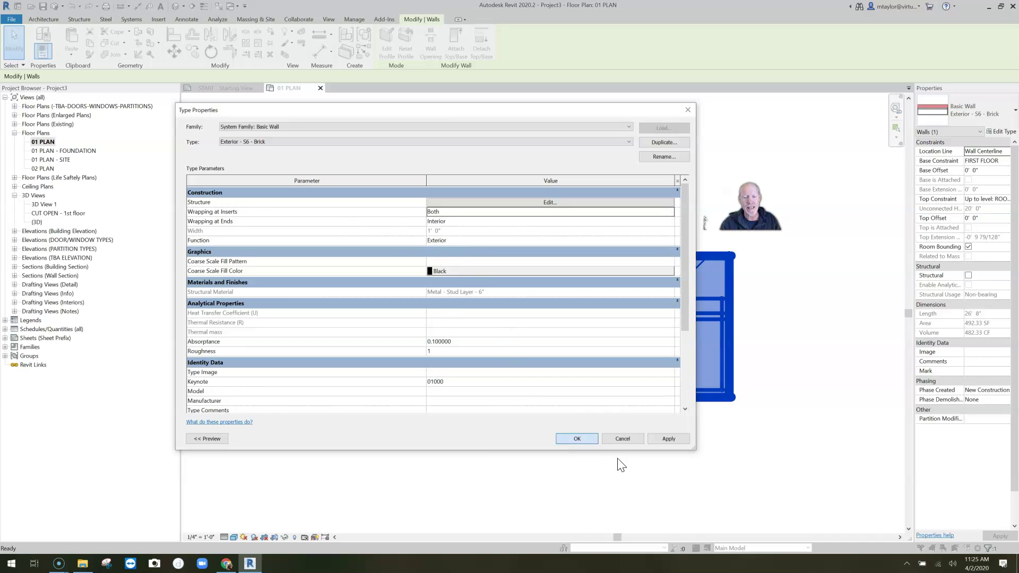
left_click(582, 479)
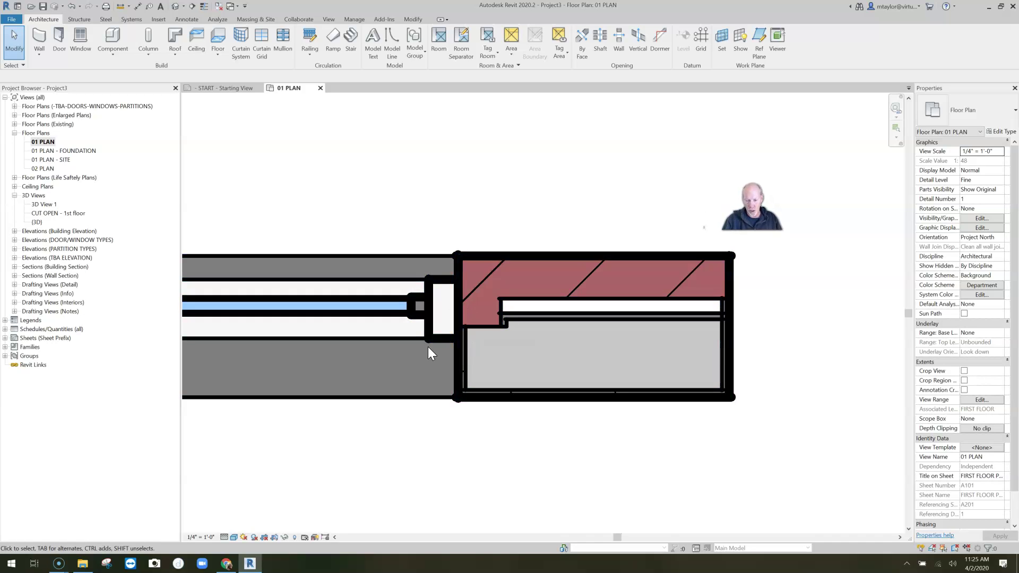
Select the top brick exterior wall beside the double-hung window opening
left_click(496, 327)
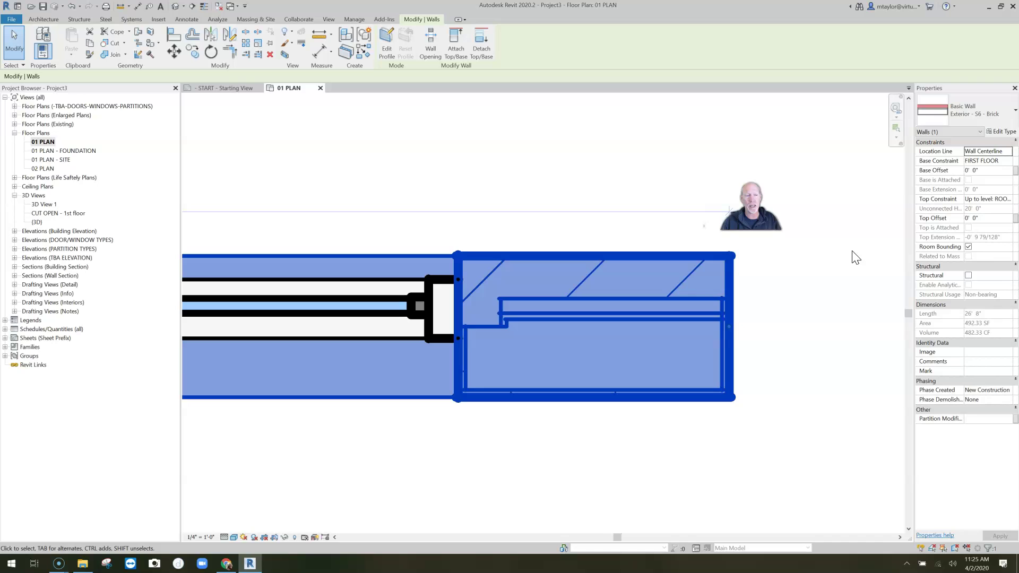
Review the brick wall type's layer structure, then set its Wrapping at Inserts to Do not wrap
left_click(1009, 134)
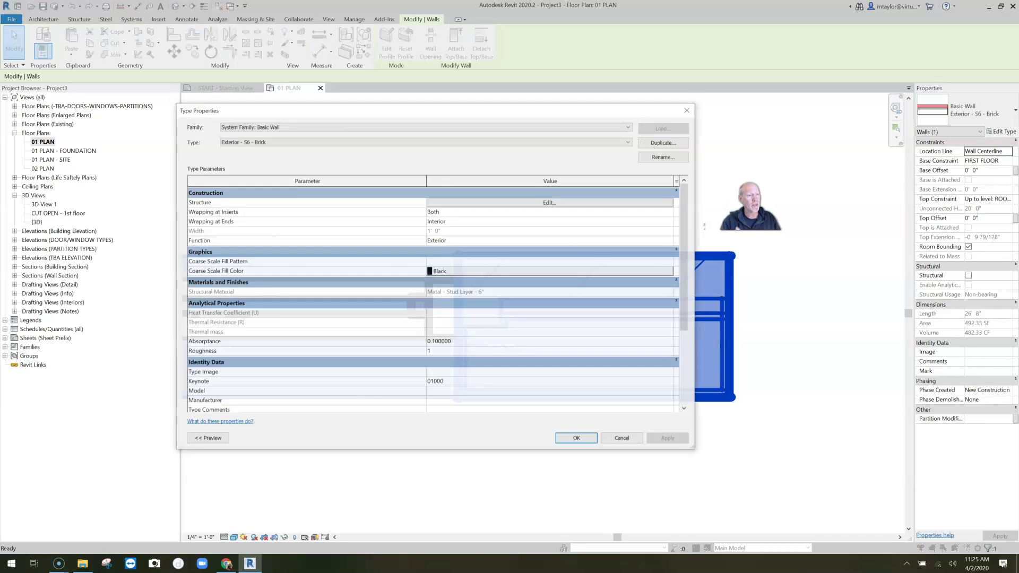
left_click(613, 196)
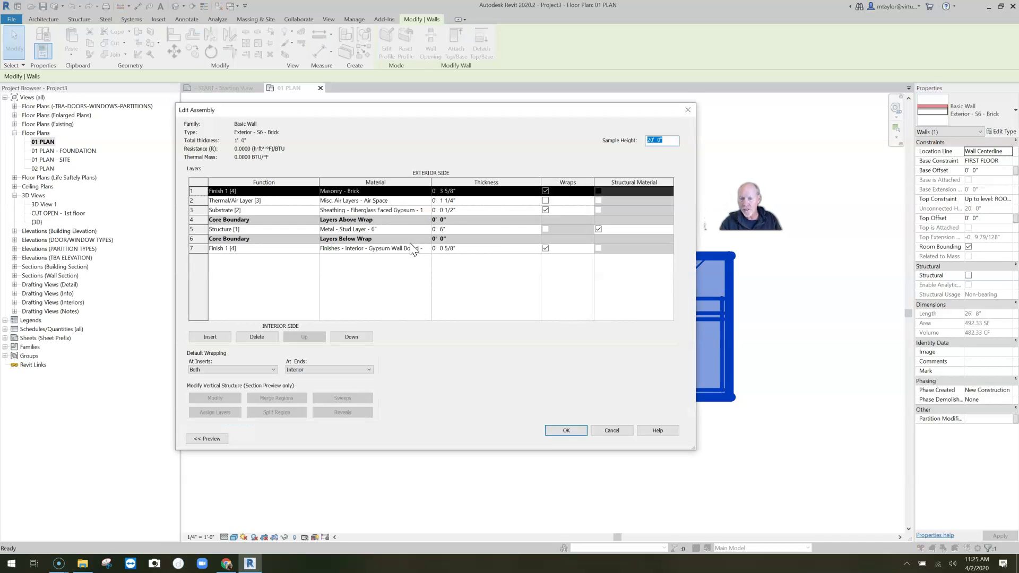
left_click(612, 431)
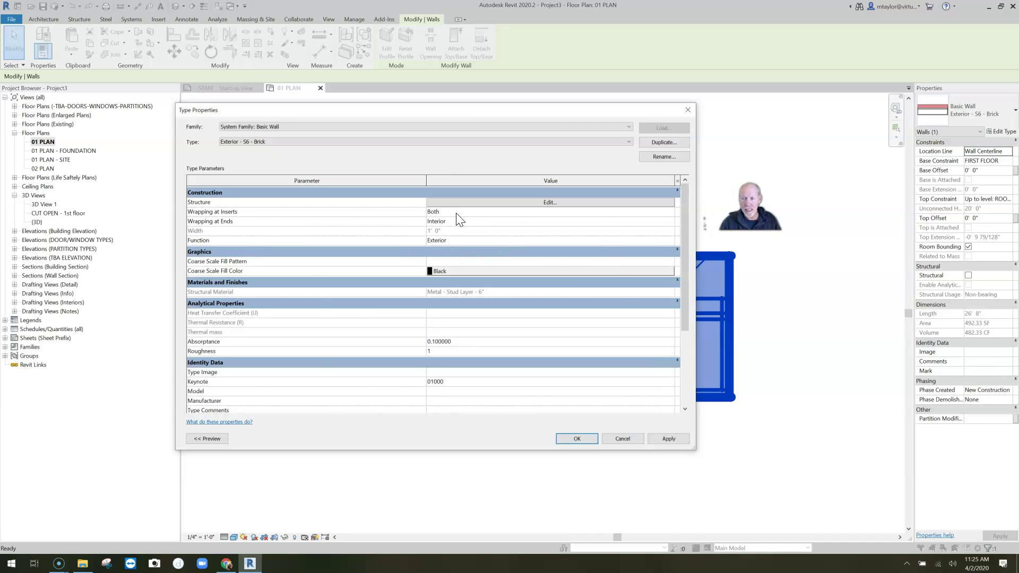
left_click(473, 212)
left_click(670, 213)
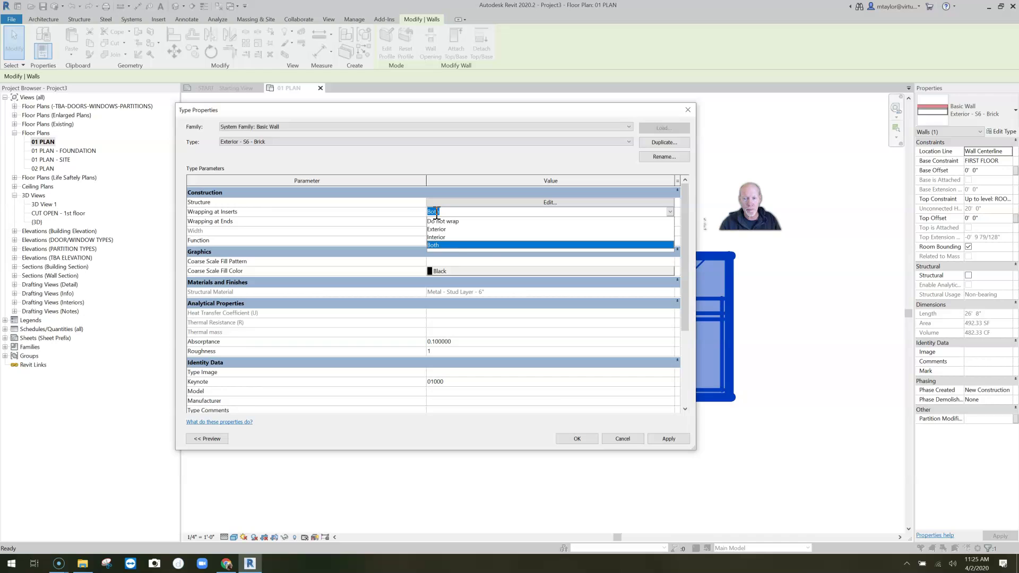
left_click(443, 221)
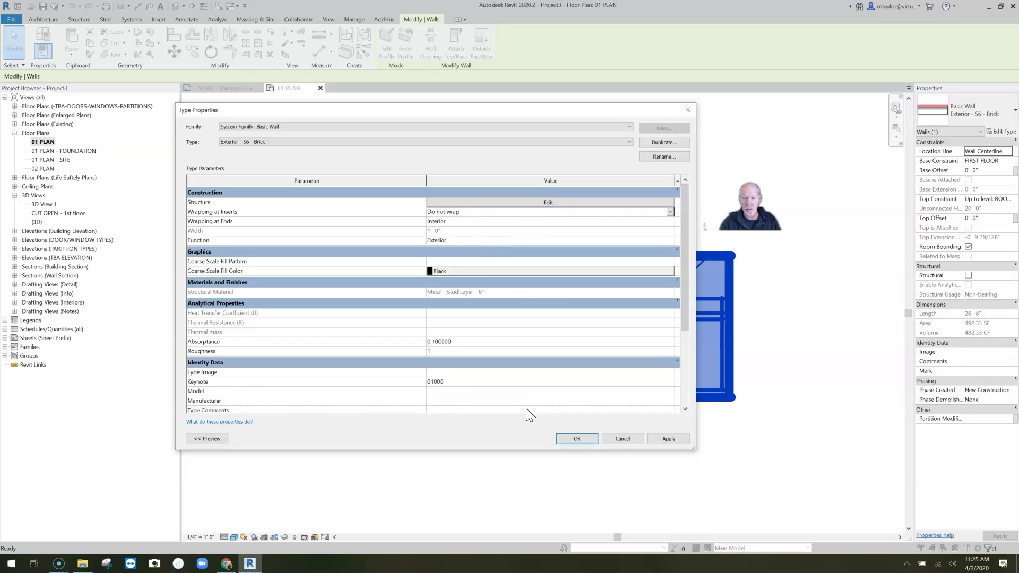
left_click(567, 437)
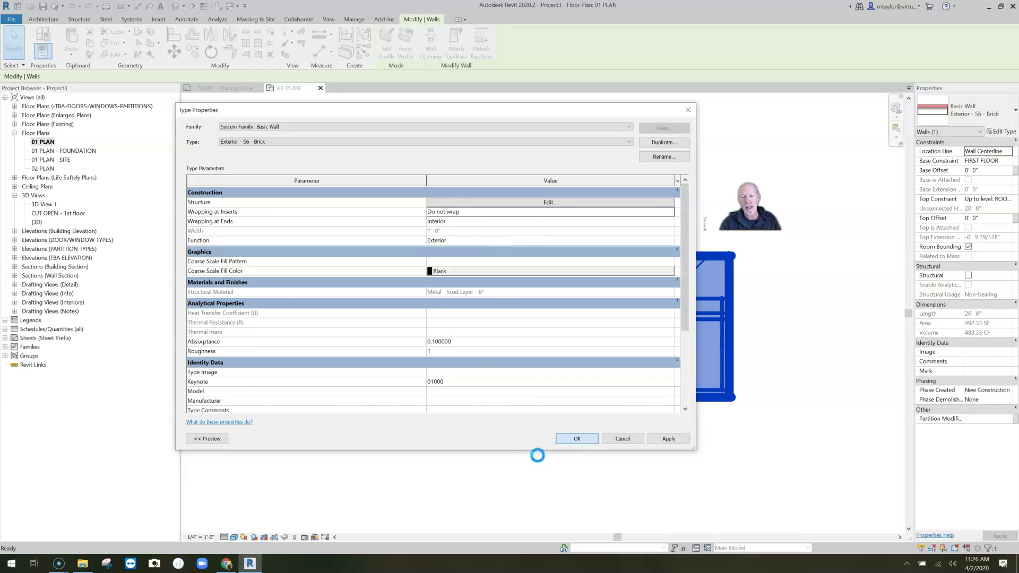
Deselect the wall to see the brick layers ending square at the window opening
left_click(482, 455)
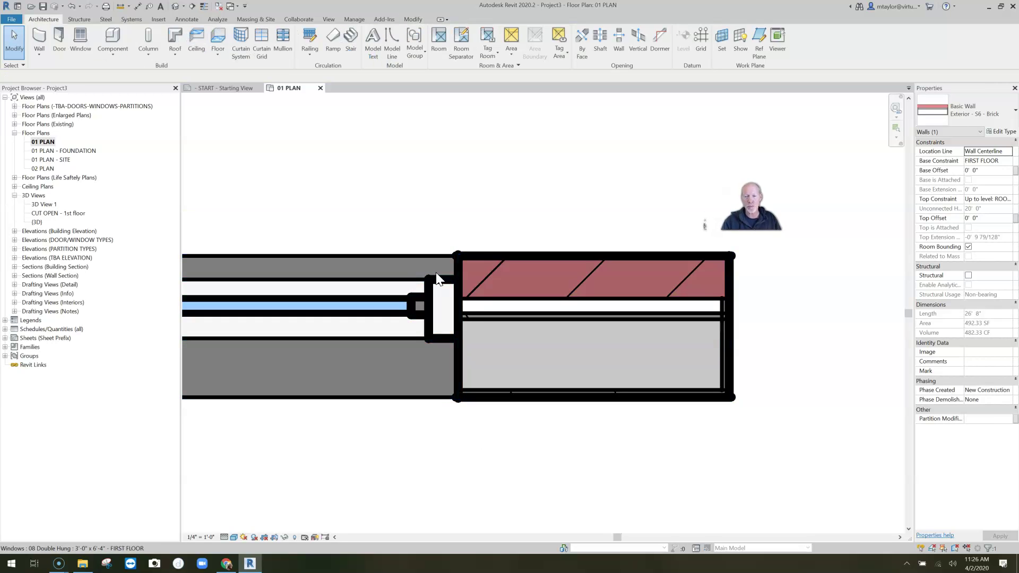
left_click(533, 409)
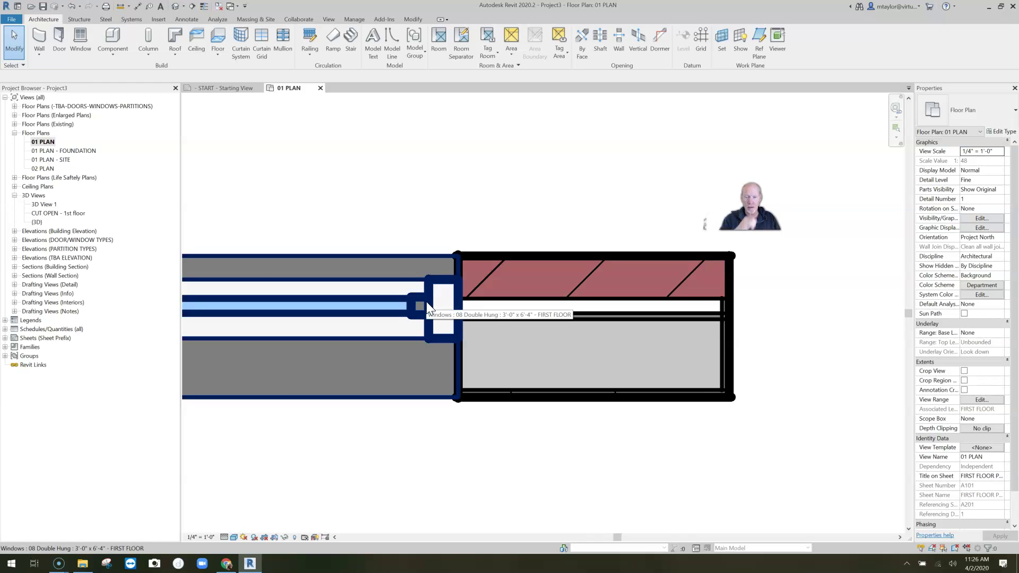
Change the 08 Double Hung window type's setback from wall face from 0' 2" to 7"
left_click(449, 338)
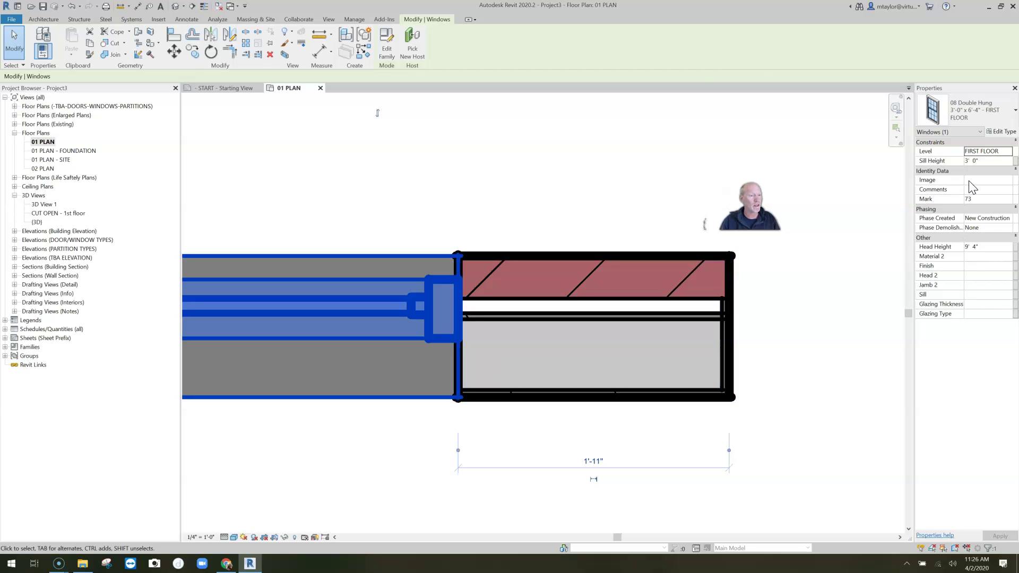
left_click(1000, 132)
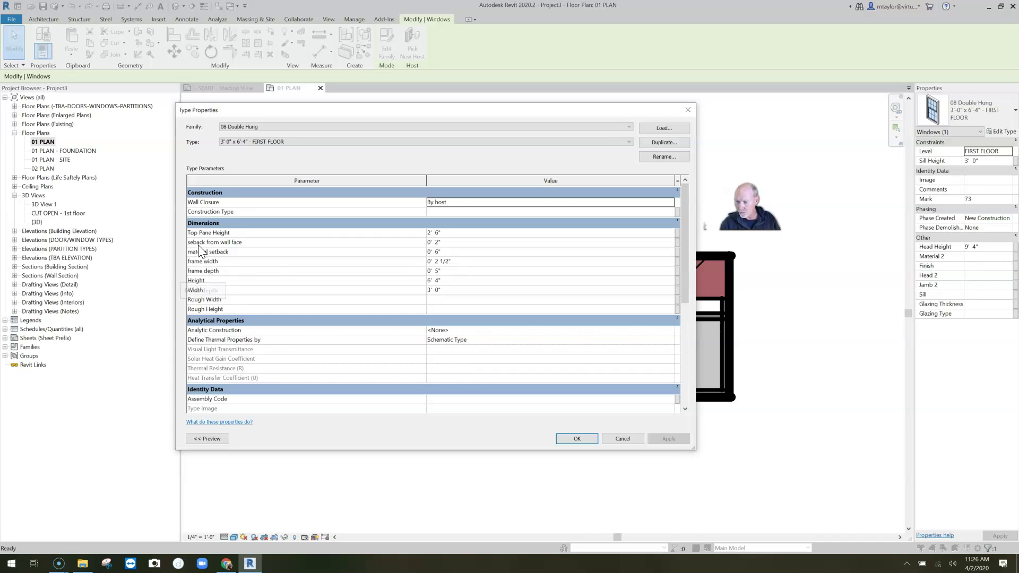
left_click(446, 242)
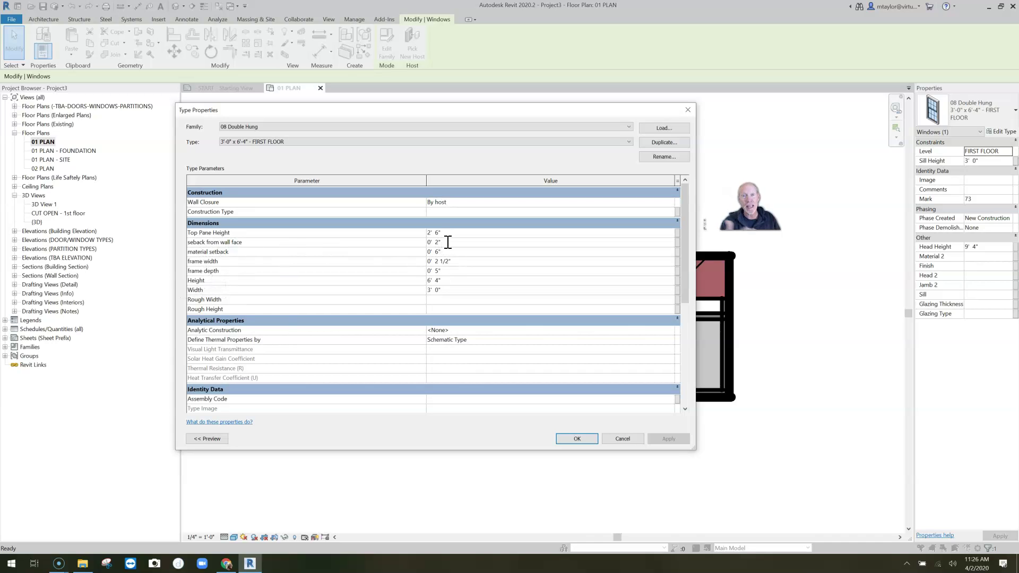
left_click_drag(448, 243, 399, 250)
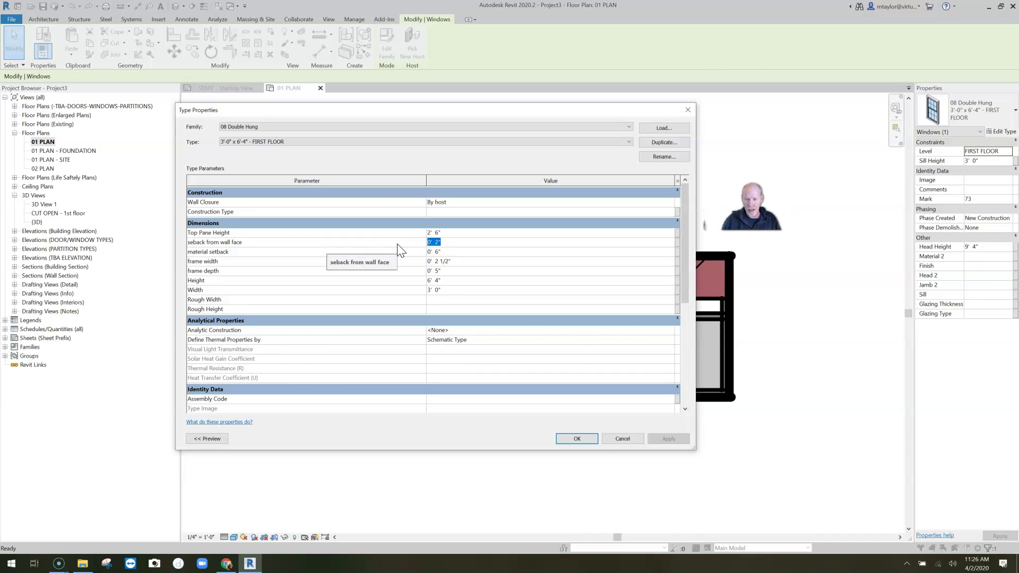
type("7")
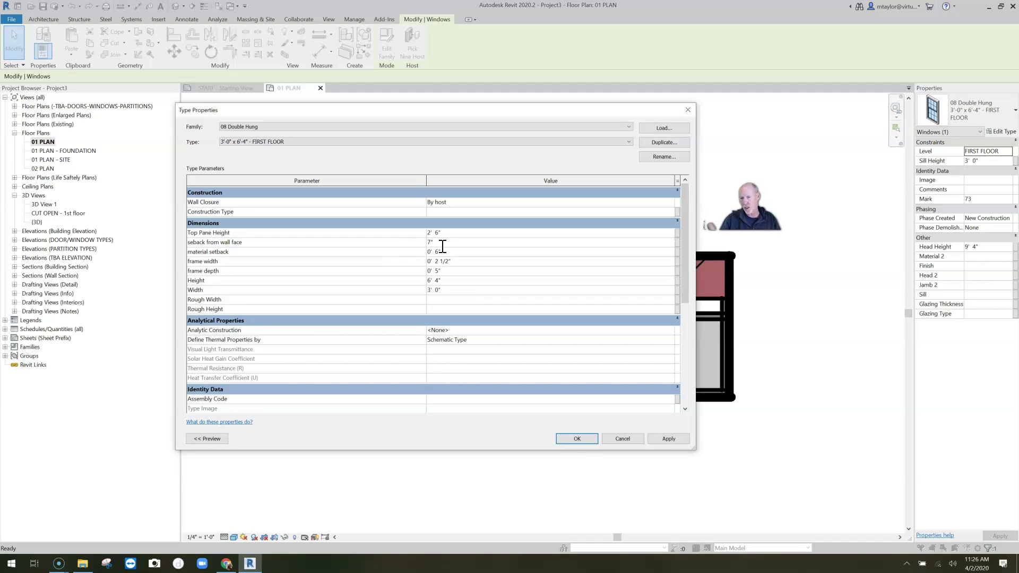
left_click(575, 442)
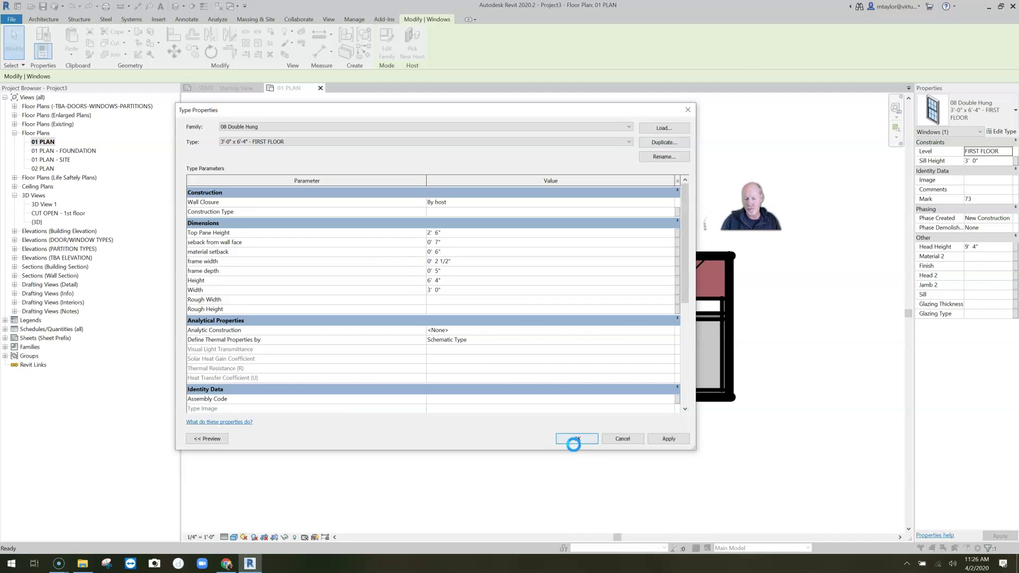
Deselect the window, review its deeper position in the opening, and select the brick wall
key("Escape")
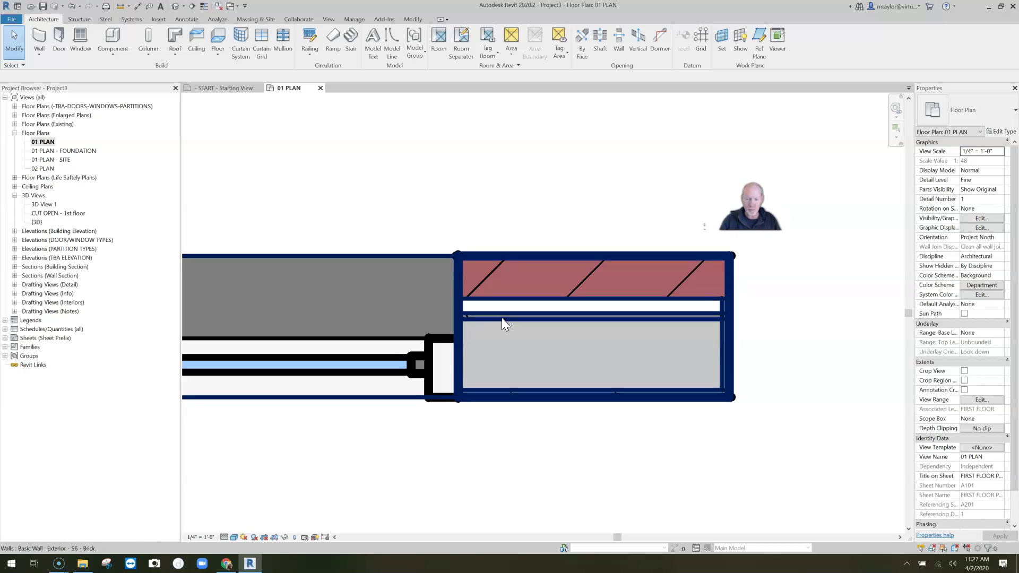
left_click(550, 319)
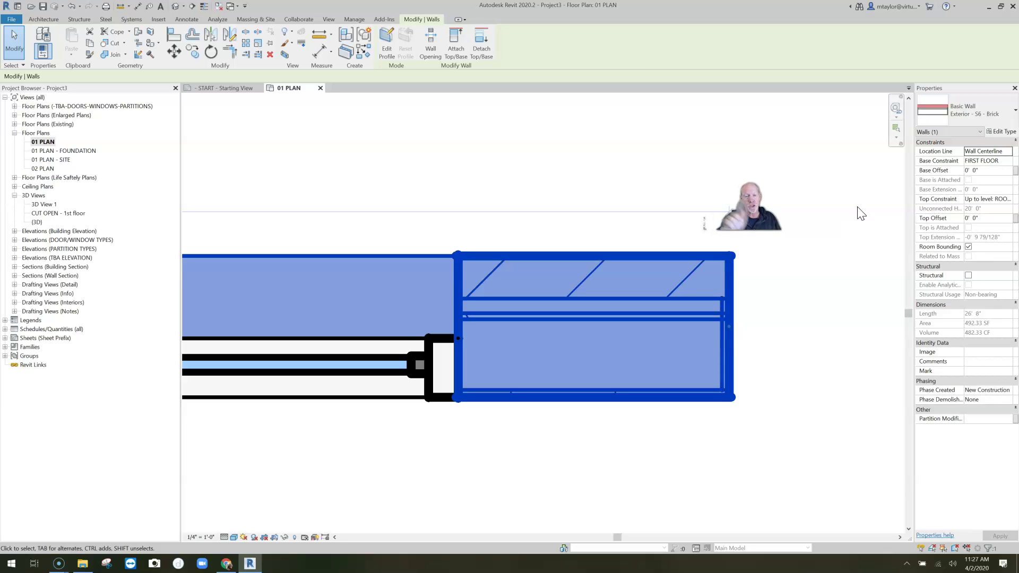
Set the brick wall type's Wrapping at Inserts to Exterior and deselect to view the brick return
left_click(1008, 132)
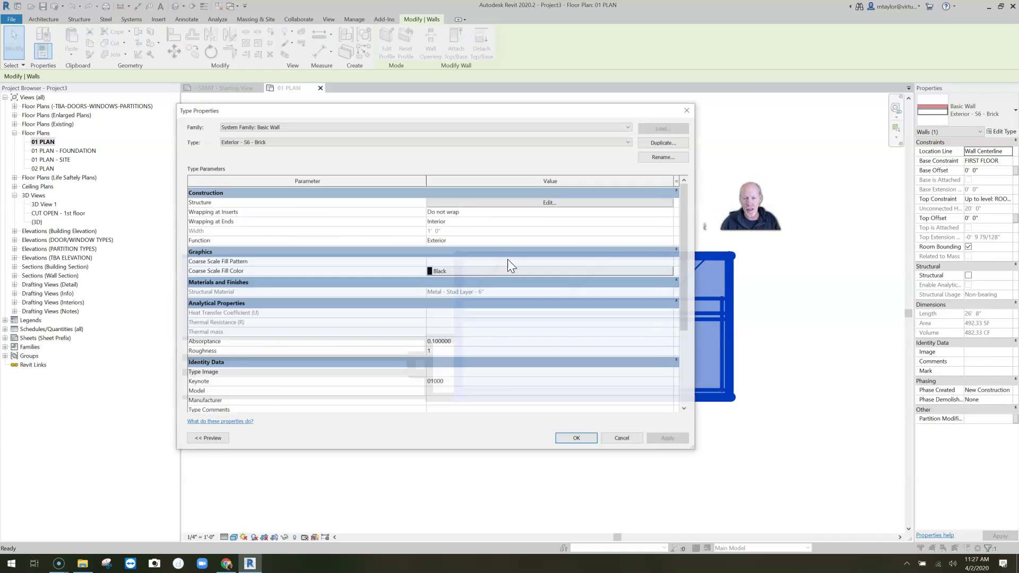
left_click(538, 215)
left_click(671, 212)
left_click(449, 233)
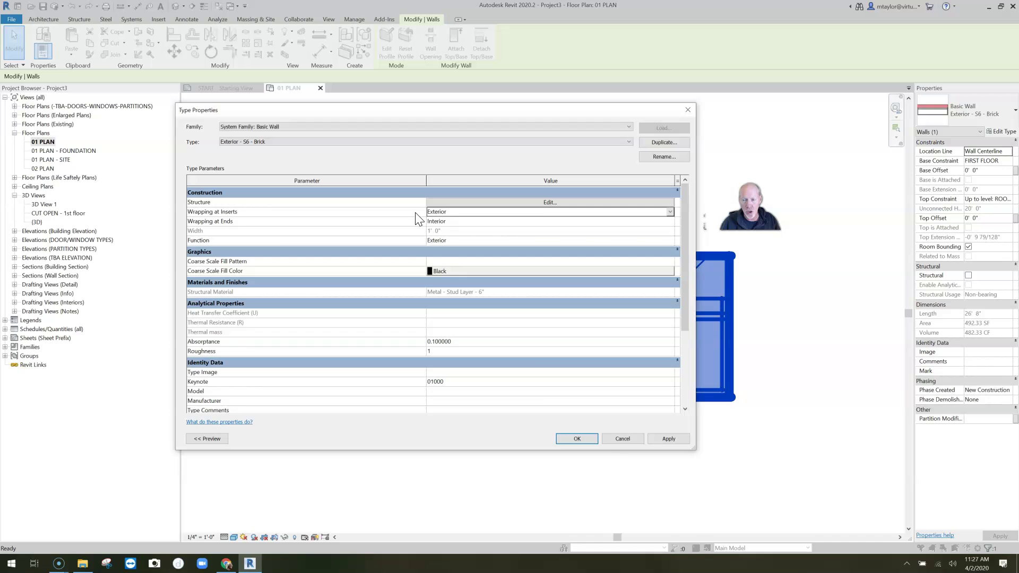
left_click(577, 439)
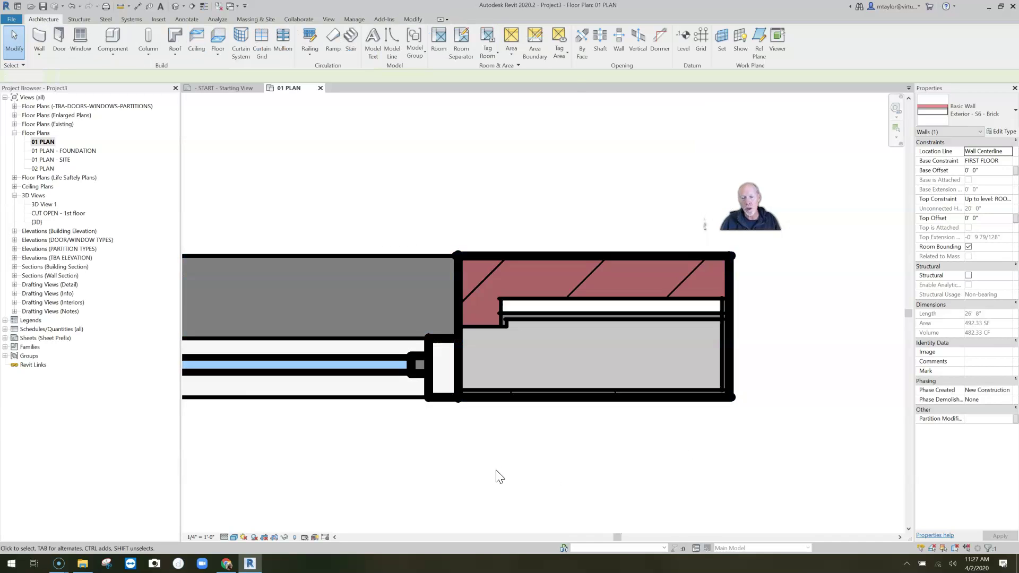
left_click(496, 474)
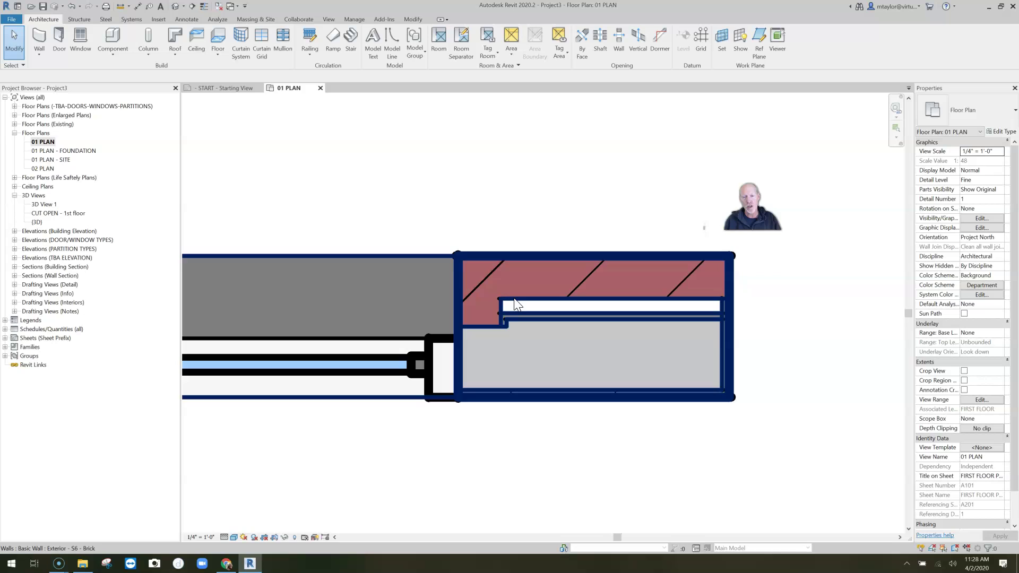
Measure the brick layer depth with an aligned dimension (DI), then cancel it
key("d")
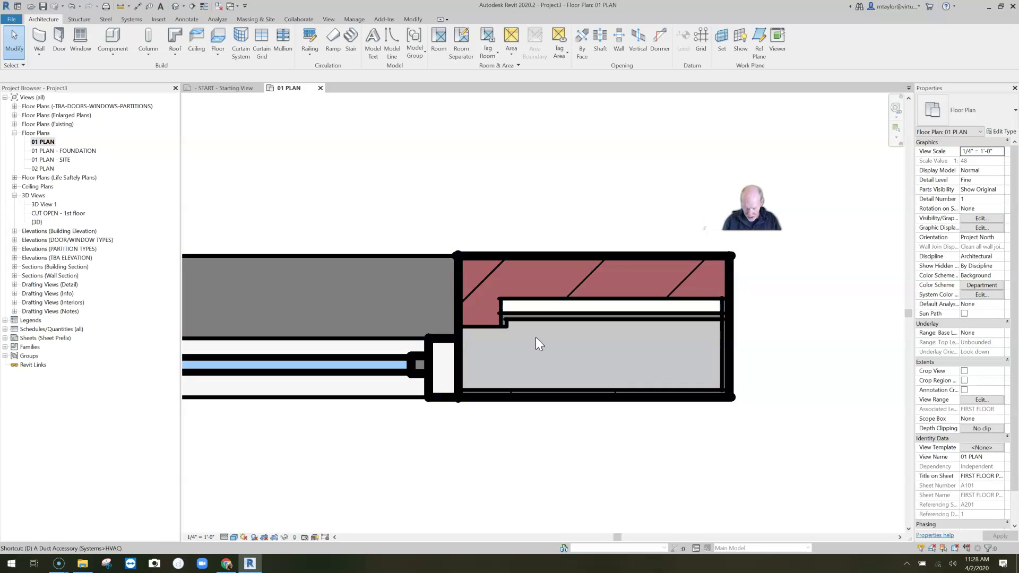
key("i")
left_click(561, 255)
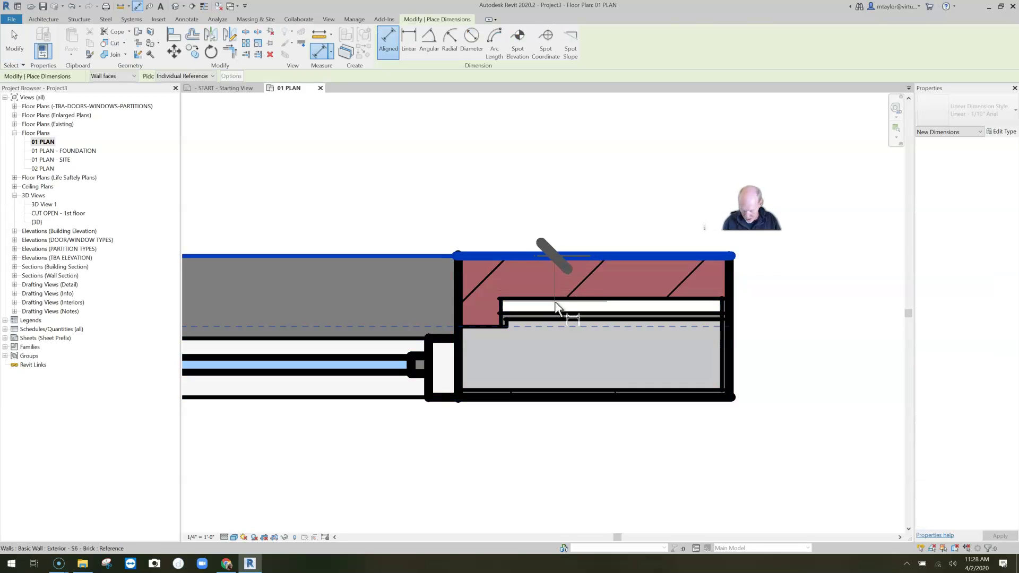
left_click(569, 313)
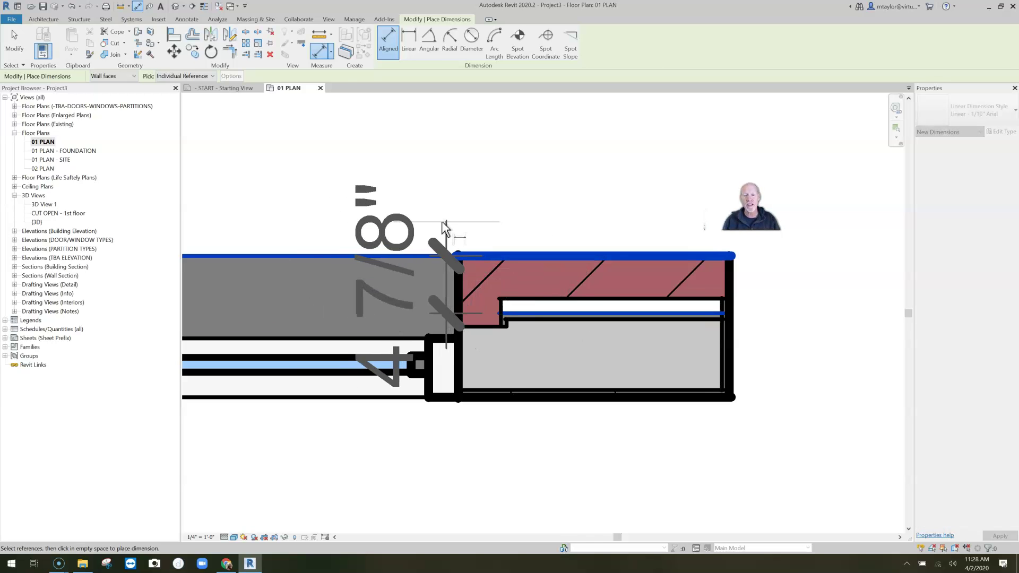
key("Escape")
key("Escape")
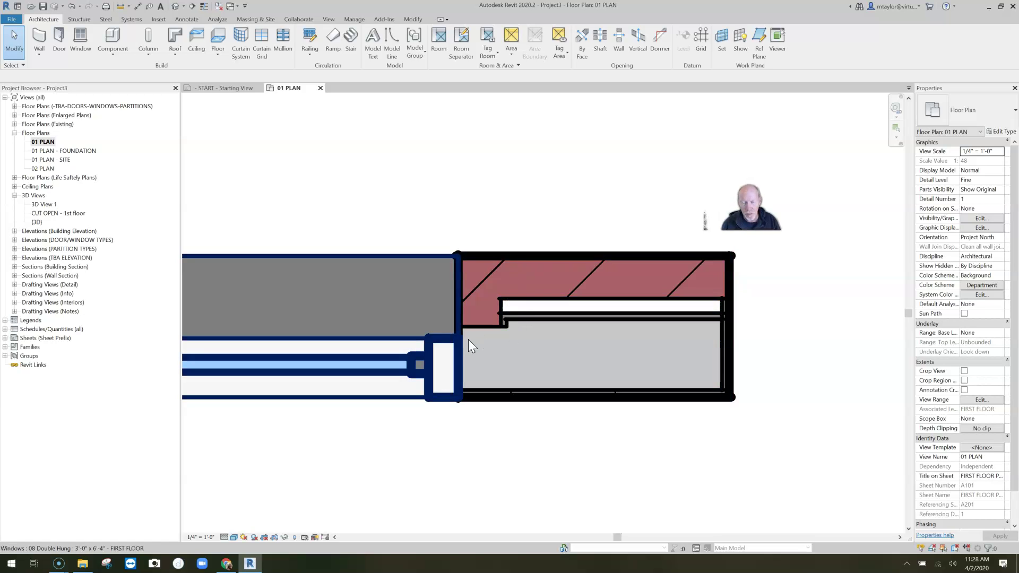
Set the double-hung window type's setback from wall face to 4"
left_click(450, 354)
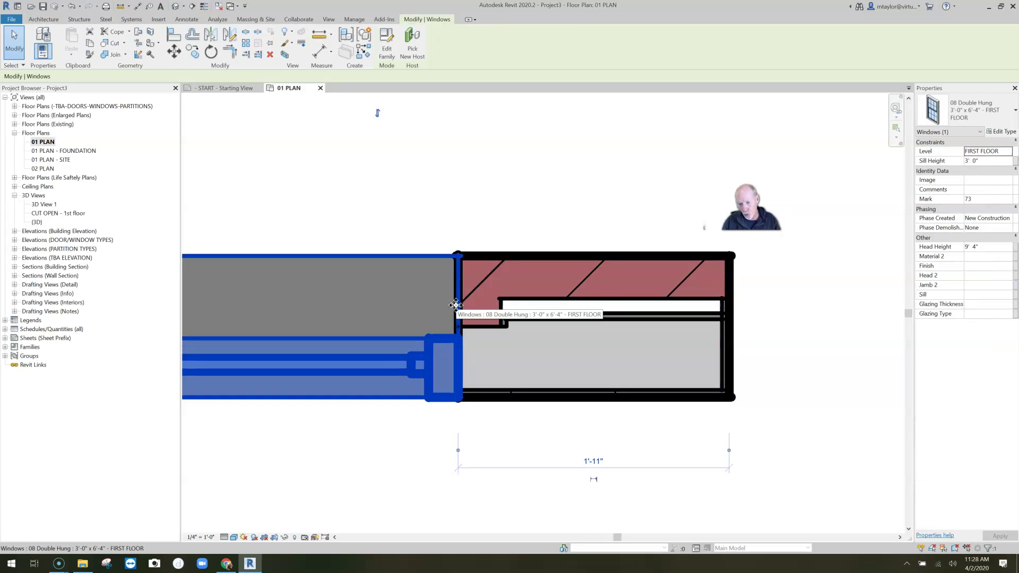
left_click(1000, 132)
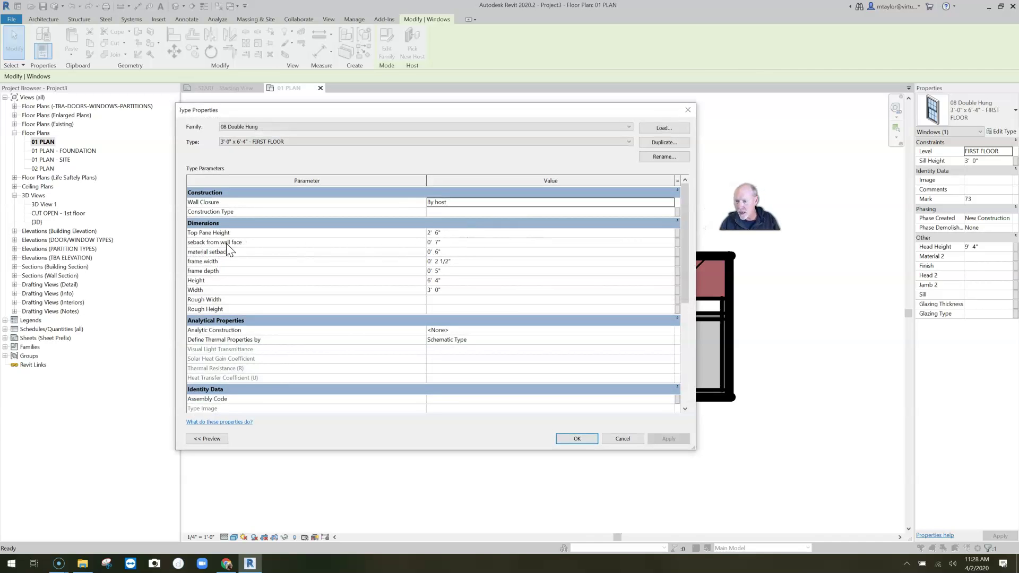
left_click(457, 243)
type("4\"")
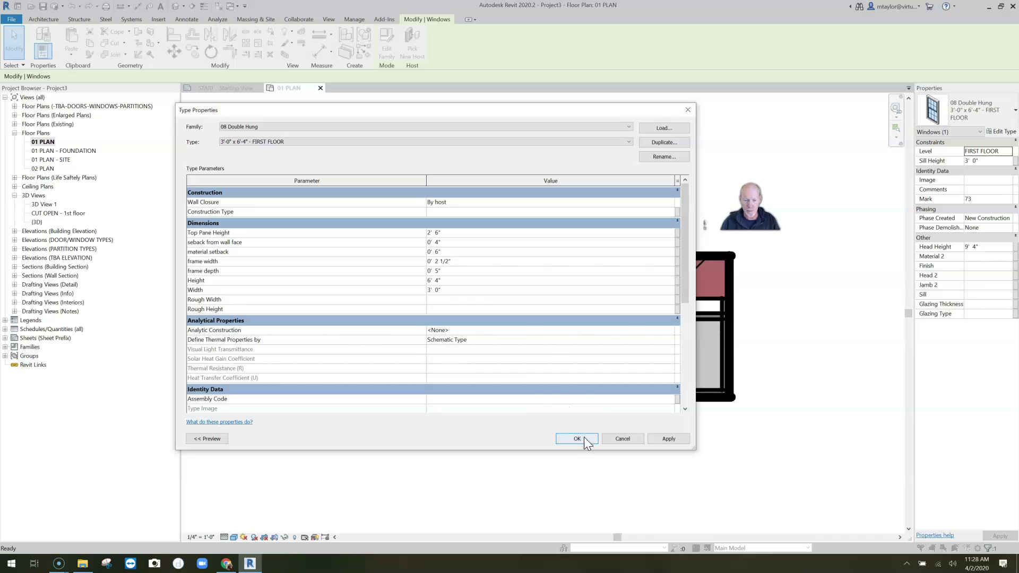
key("Return")
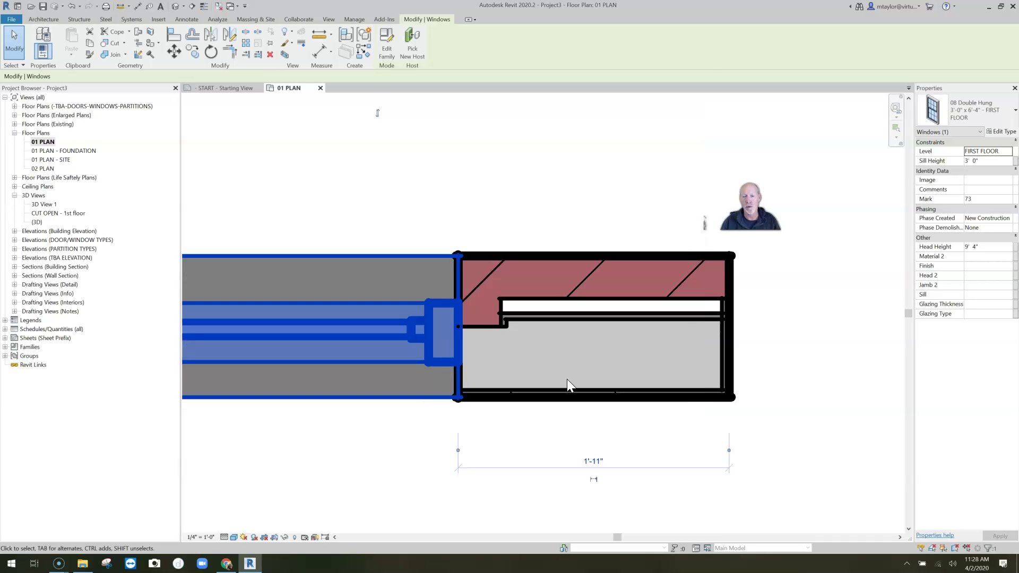
Select the brick wall, change its type's Wrapping at Inserts from Exterior to Both, and deselect
left_click(503, 211)
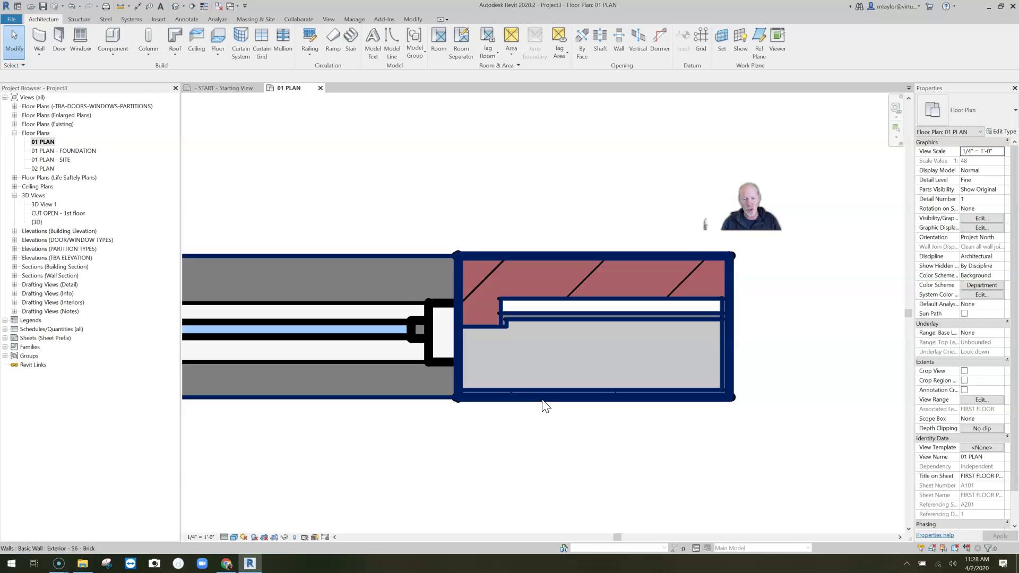
left_click(547, 323)
left_click(1001, 131)
left_click(464, 212)
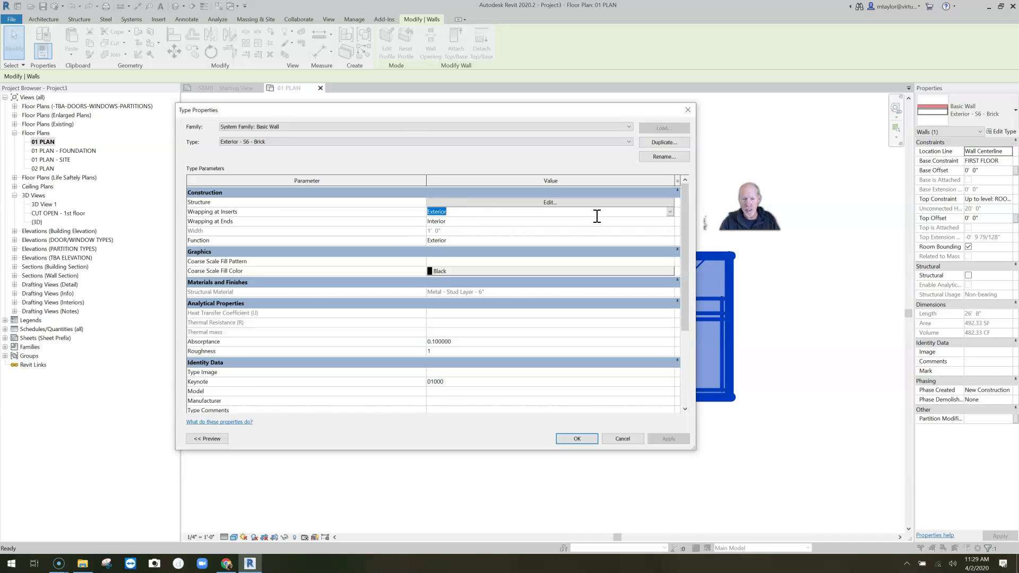
left_click(670, 212)
left_click(435, 246)
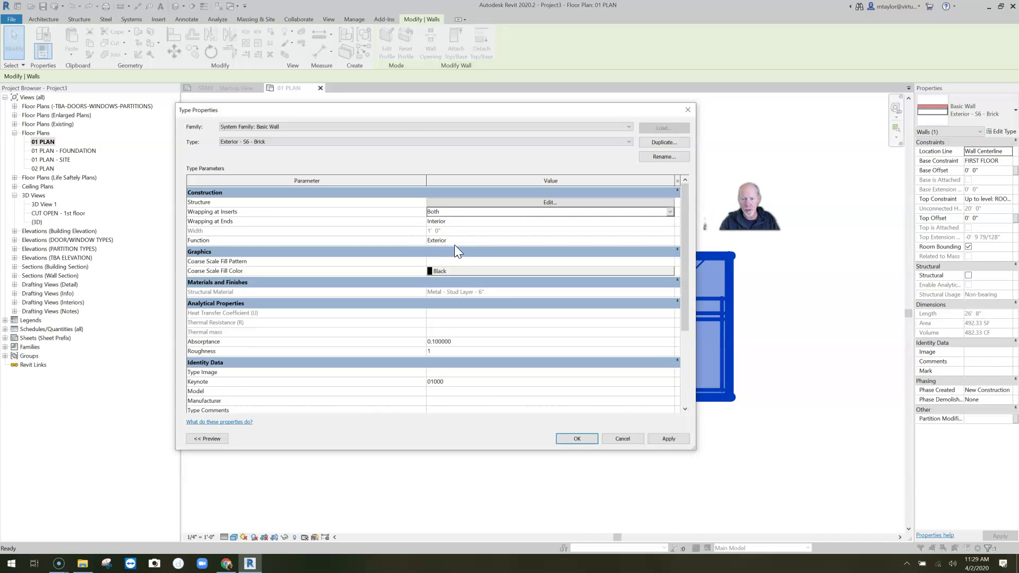
left_click(577, 438)
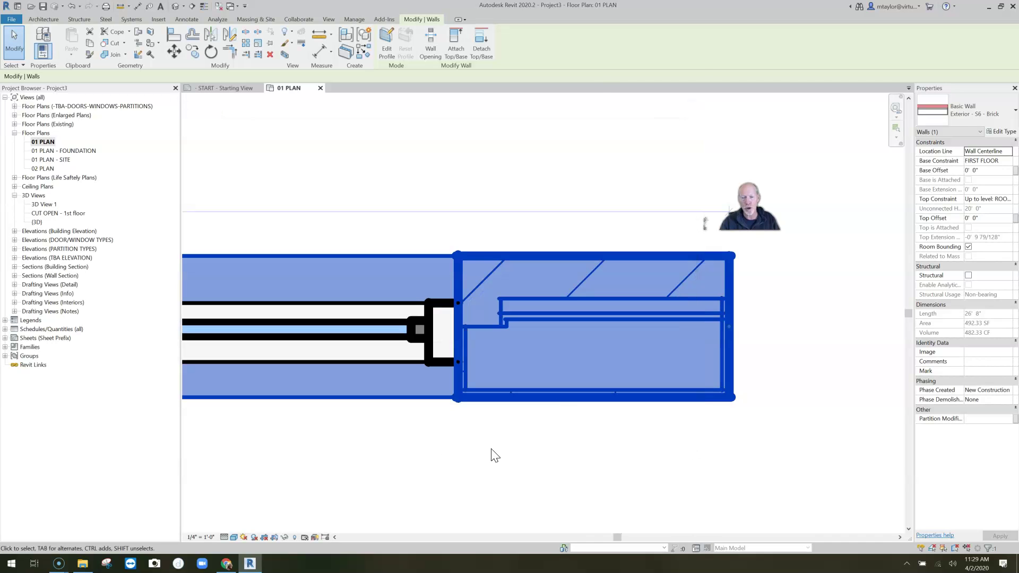
left_click(489, 453)
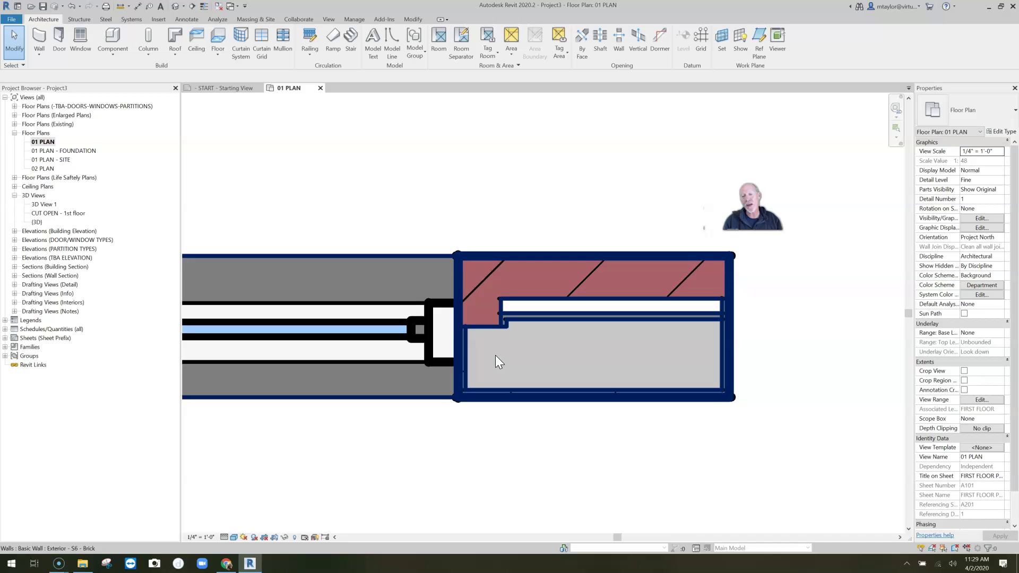
Give the double-hung window type a material setback of 4 7/8", then clear the selection
left_click(420, 337)
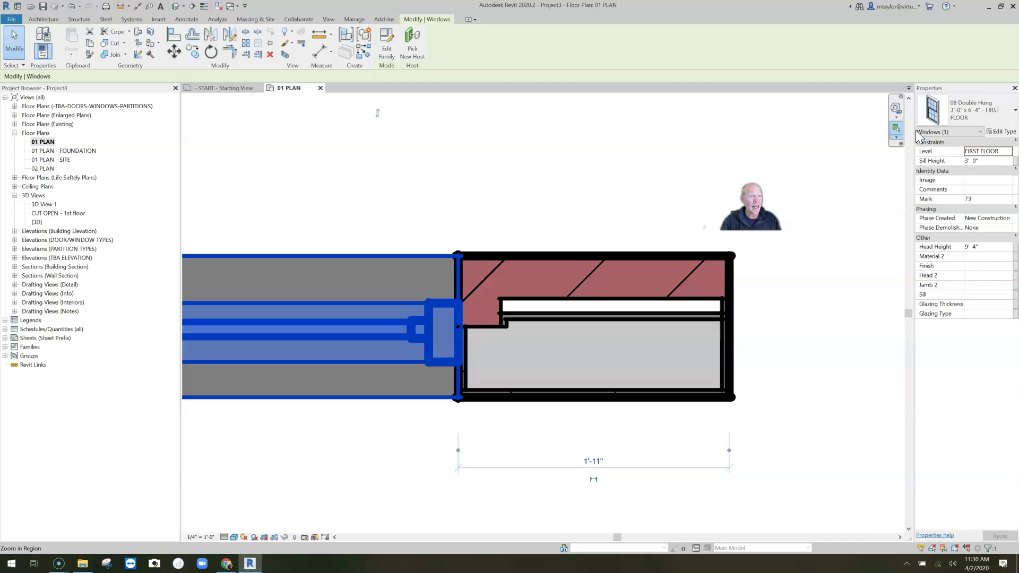
left_click(1003, 133)
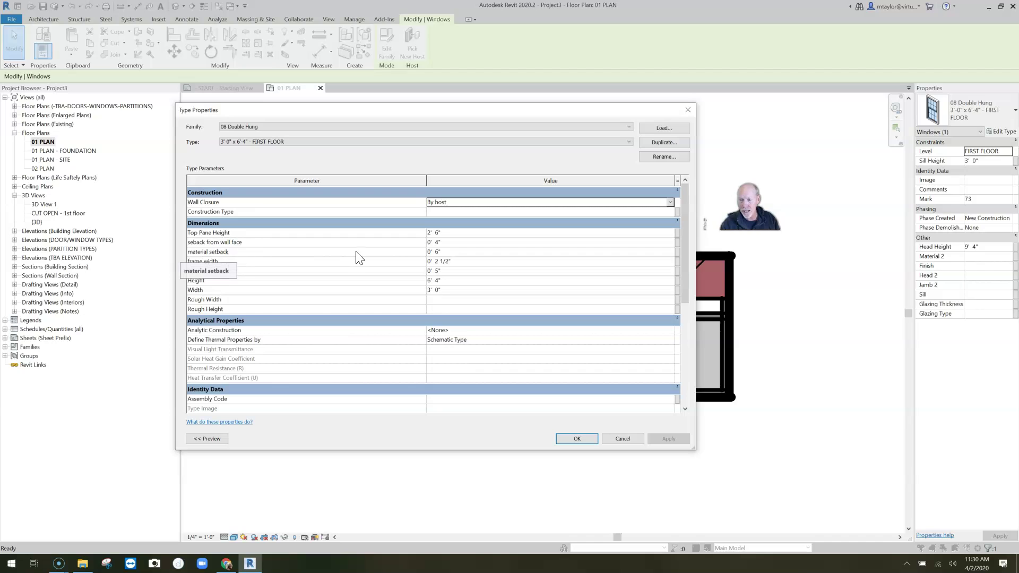
double_click(436, 251)
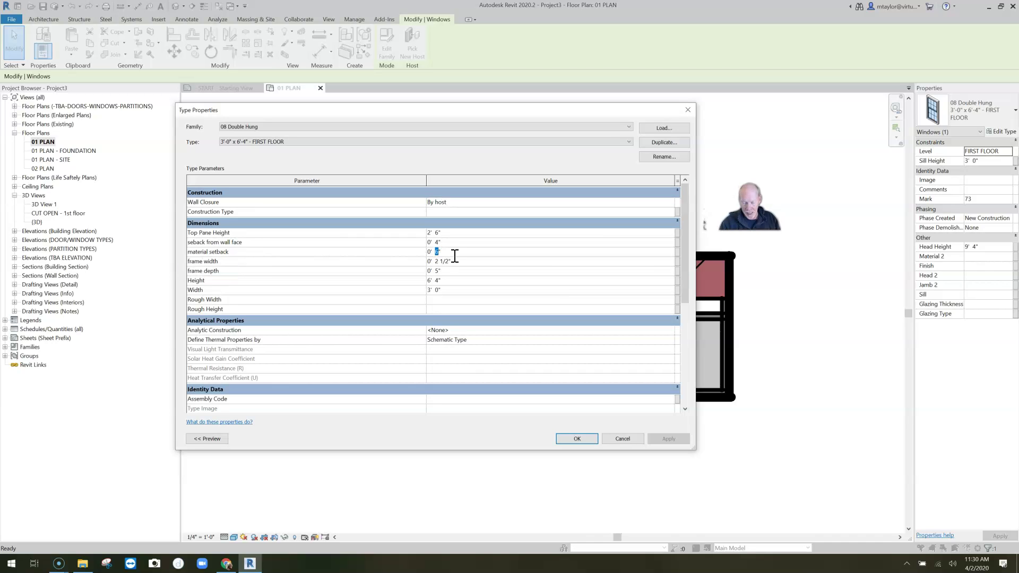
type("4 7/8")
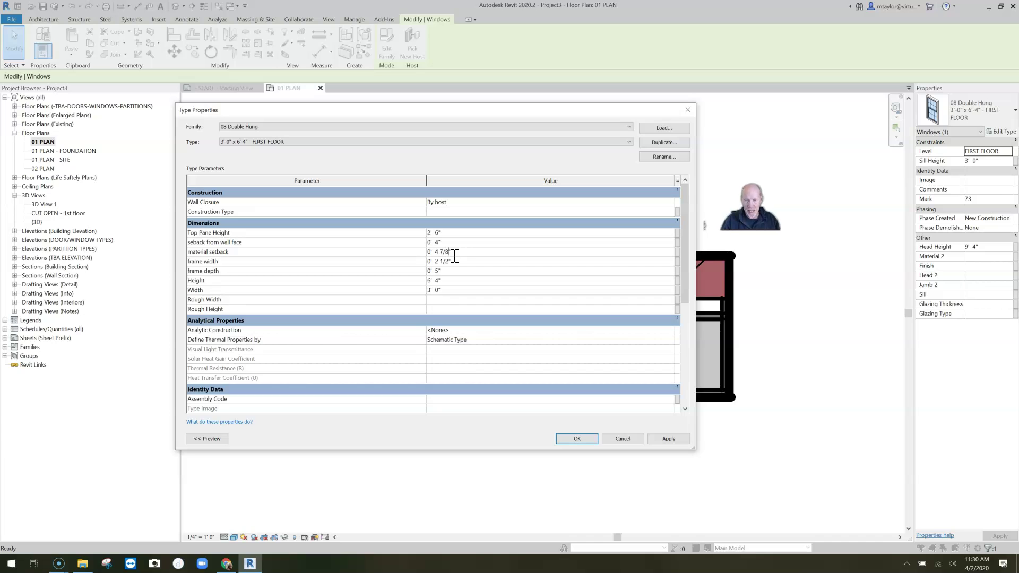
left_click(579, 440)
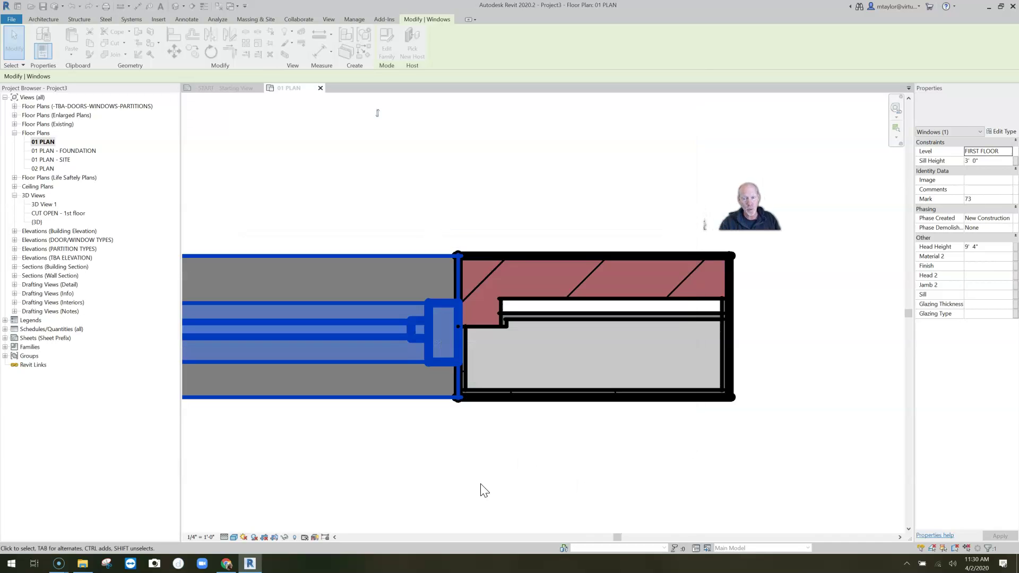
key("Escape")
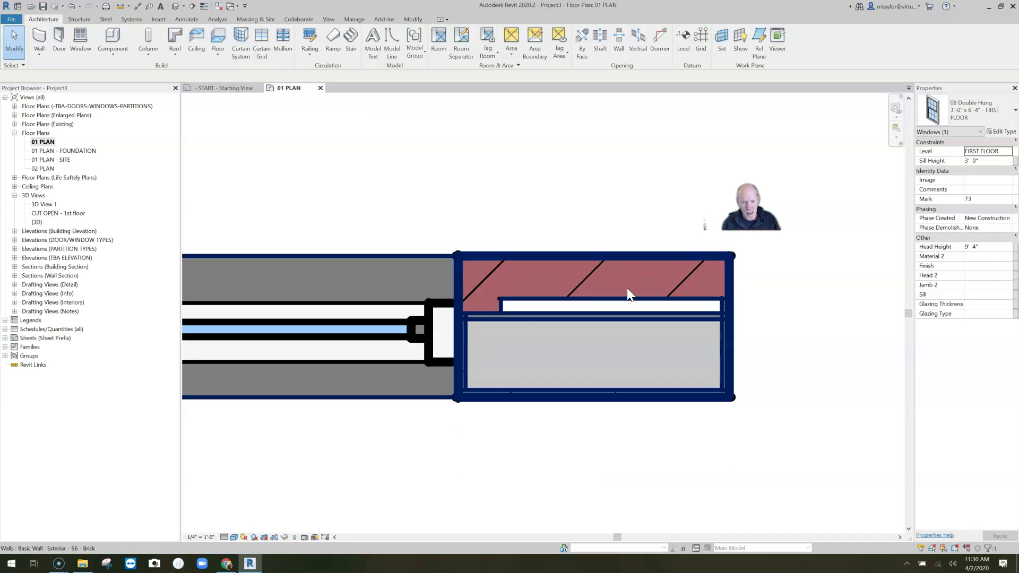
left_click(445, 448)
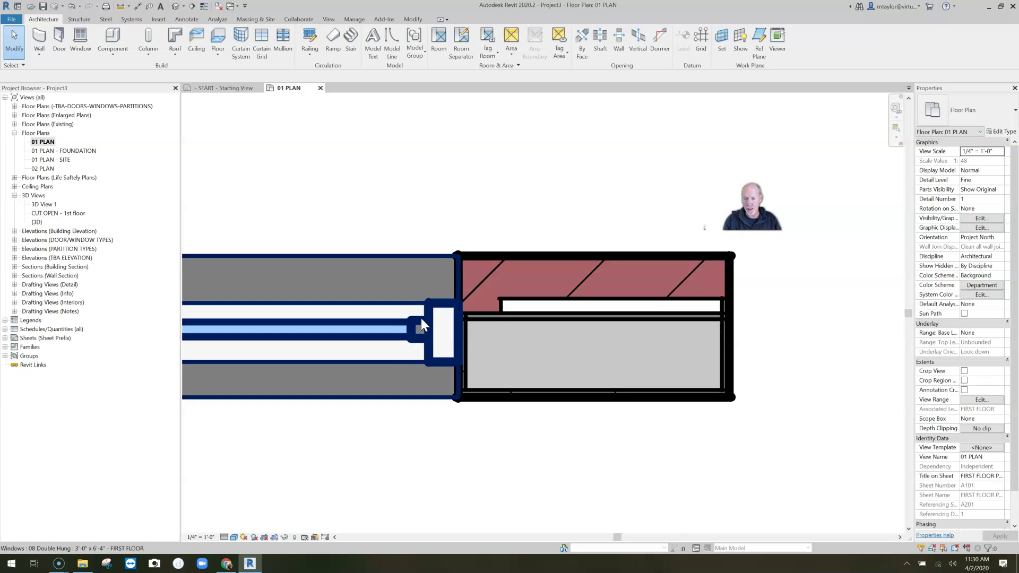
Change the double-hung window type's setback from wall face to 0' 2" and deselect
left_click(418, 344)
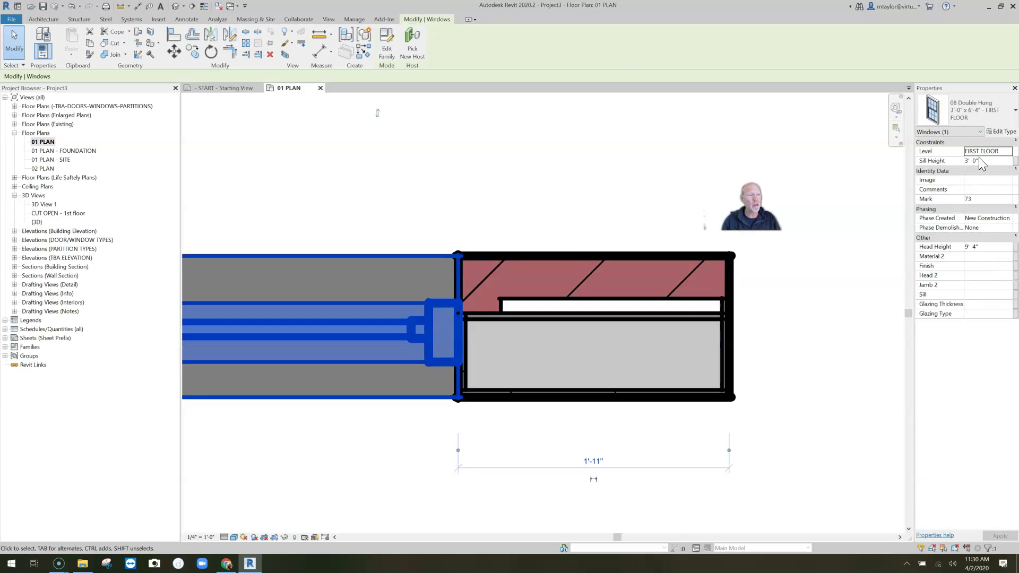
left_click(1004, 132)
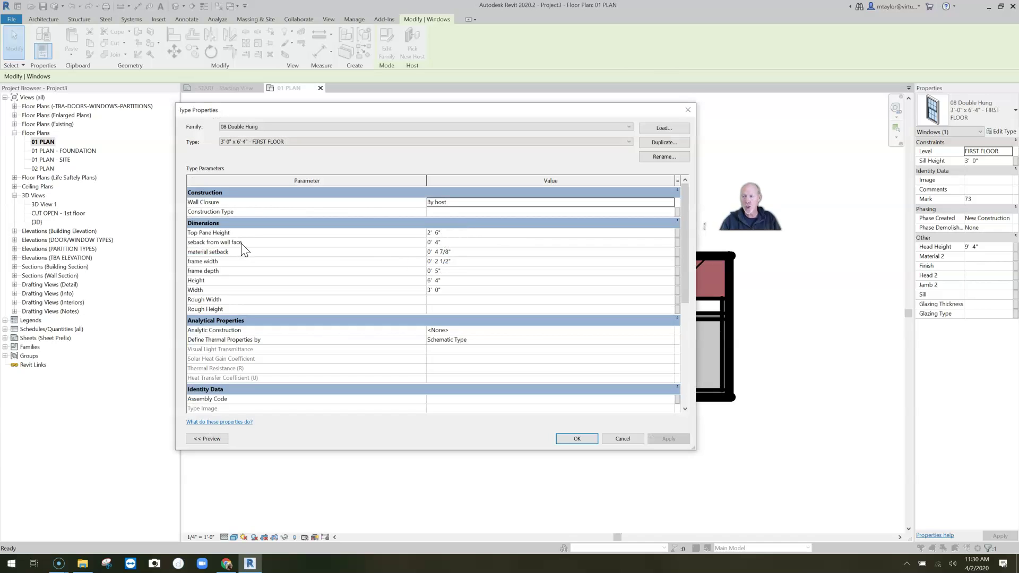
double_click(441, 243)
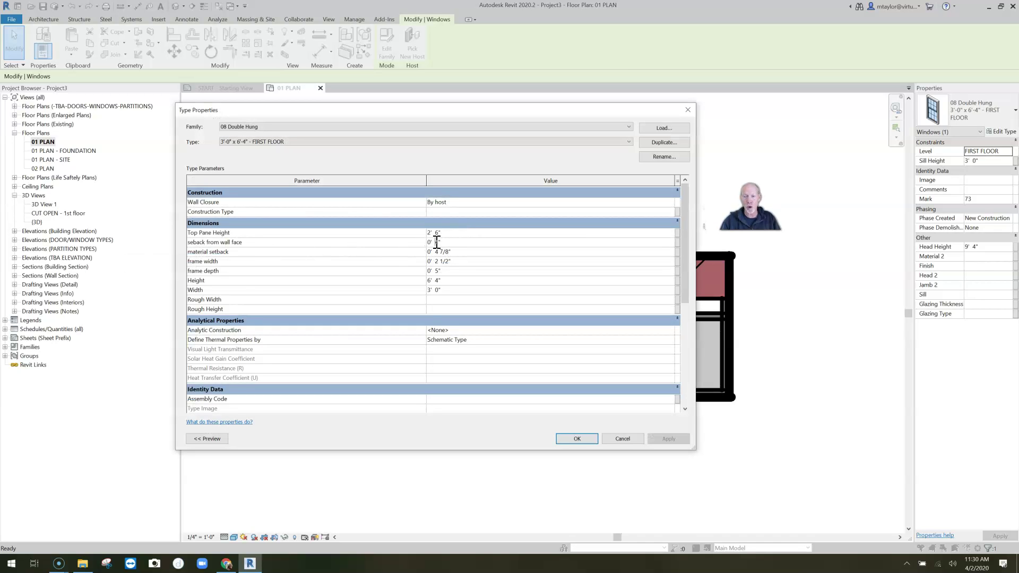
type("2")
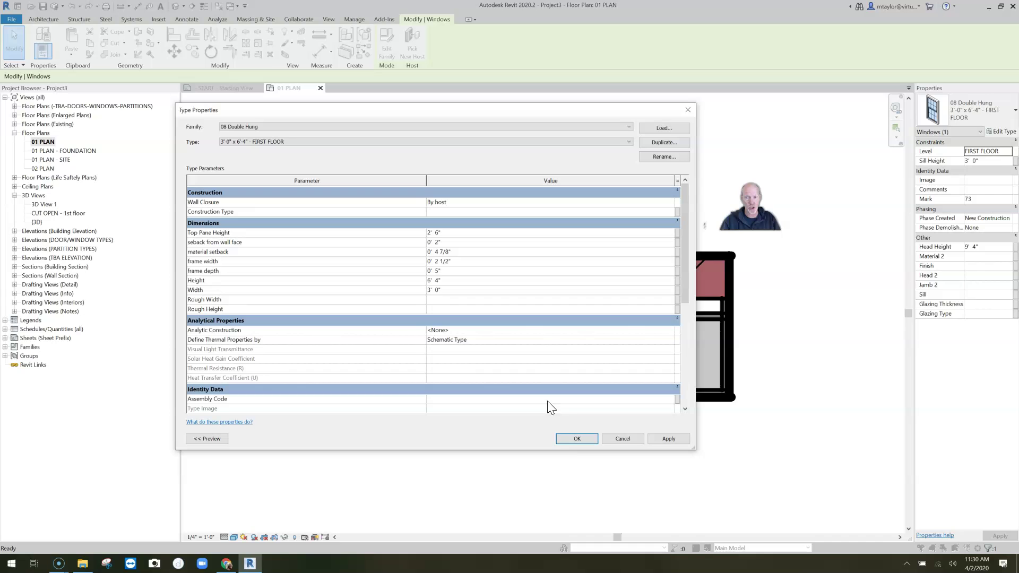
left_click(576, 438)
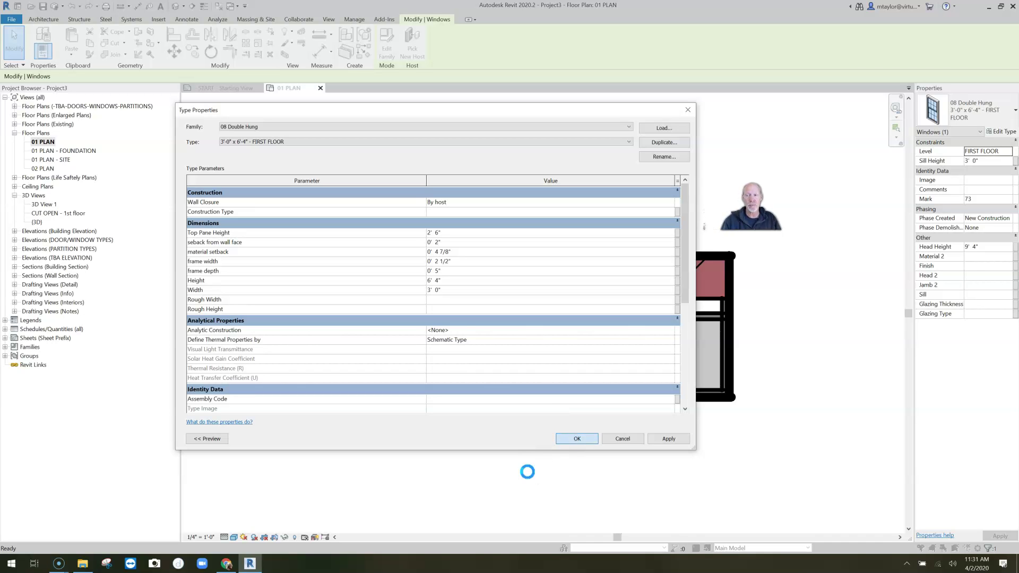
left_click(427, 445)
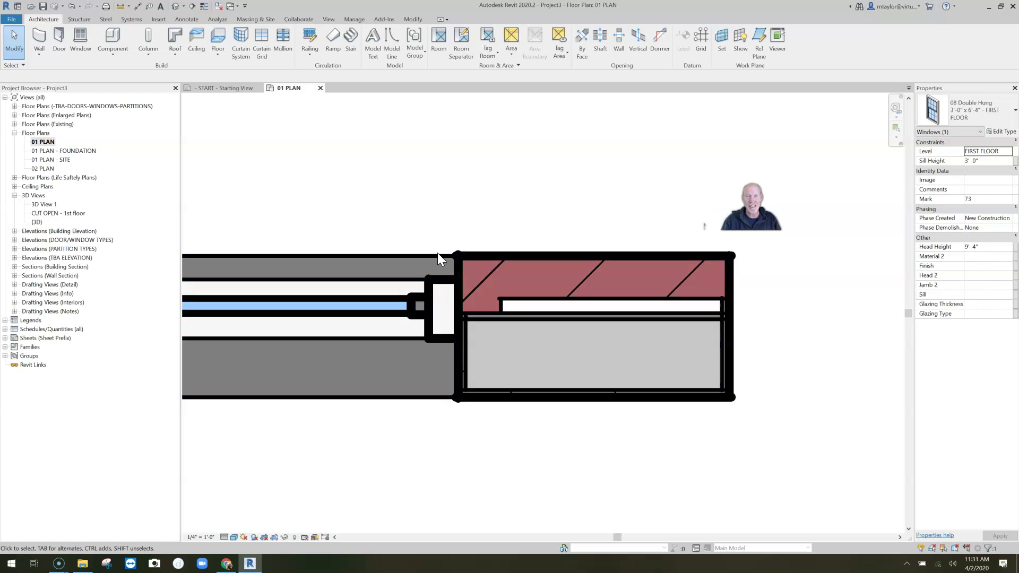